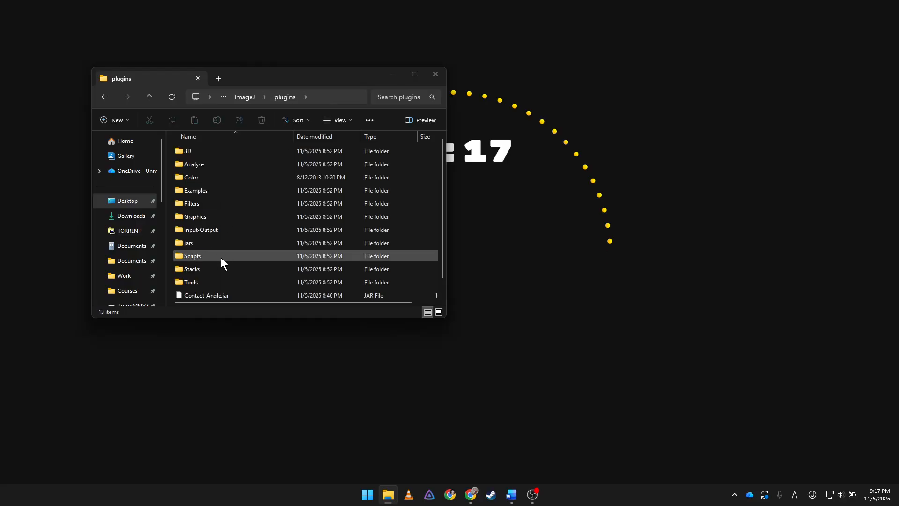
- Go up from the plugins folder to the ImageJ folder and launch the ImageJ application
{"action": "scroll", "coordinate": [219, 267], "scroll_direction": "down", "scroll_amount": 1}
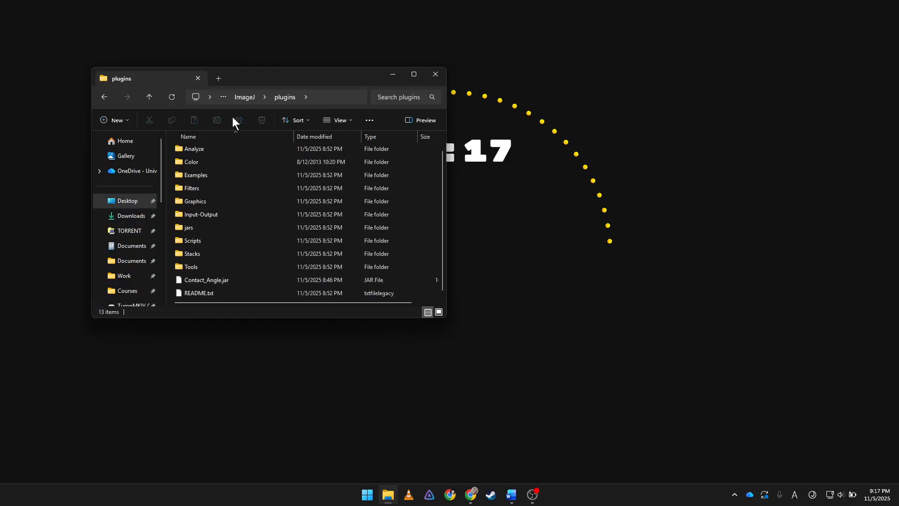
{"action": "left_click", "coordinate": [244, 97]}
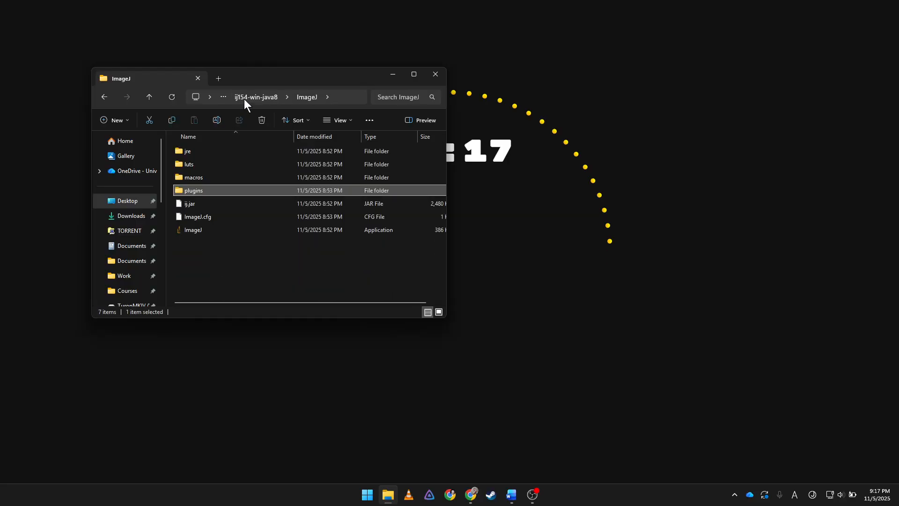
{"action": "left_click", "coordinate": [212, 231]}
{"action": "double_click", "coordinate": [212, 230]}
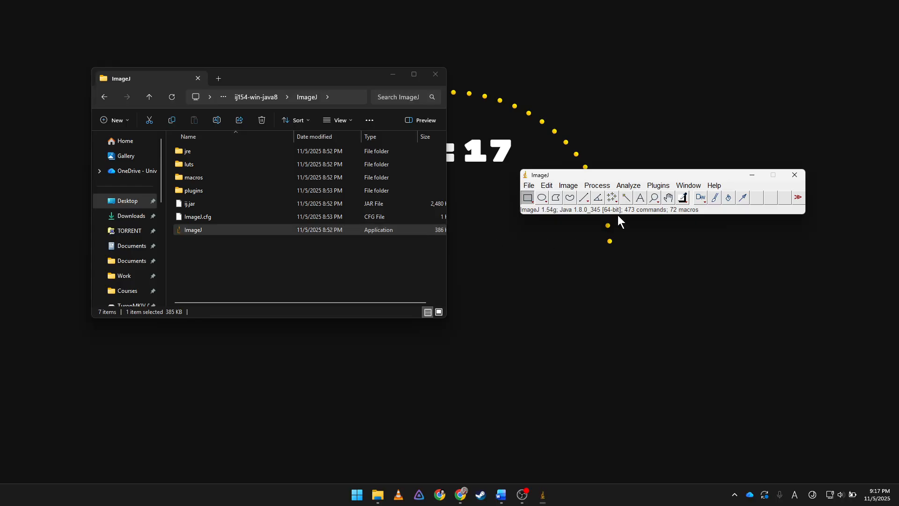
- Open the contact-angle image from the ij154-win-java8 folder in ImageJ
{"action": "left_click_drag", "start_coordinate": [608, 172], "coordinate": [391, 134]}
{"action": "left_click", "coordinate": [312, 148]}
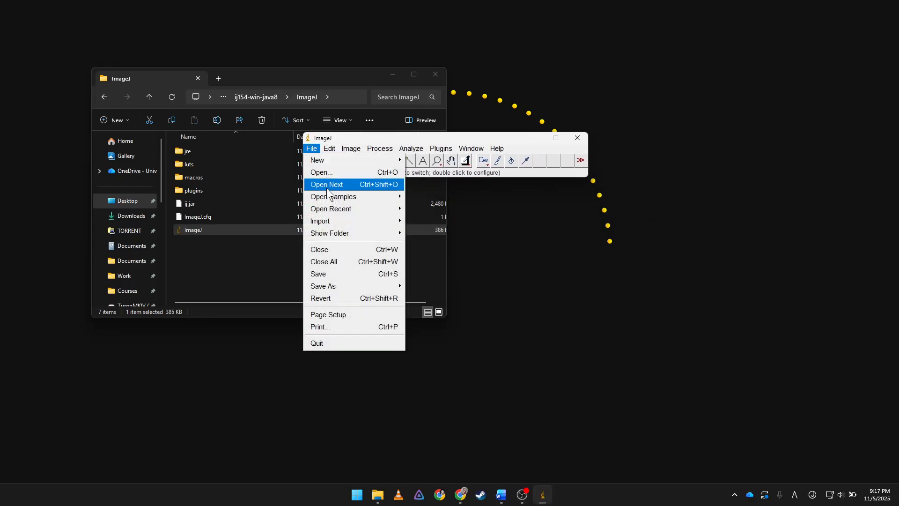
{"action": "left_click", "coordinate": [328, 172]}
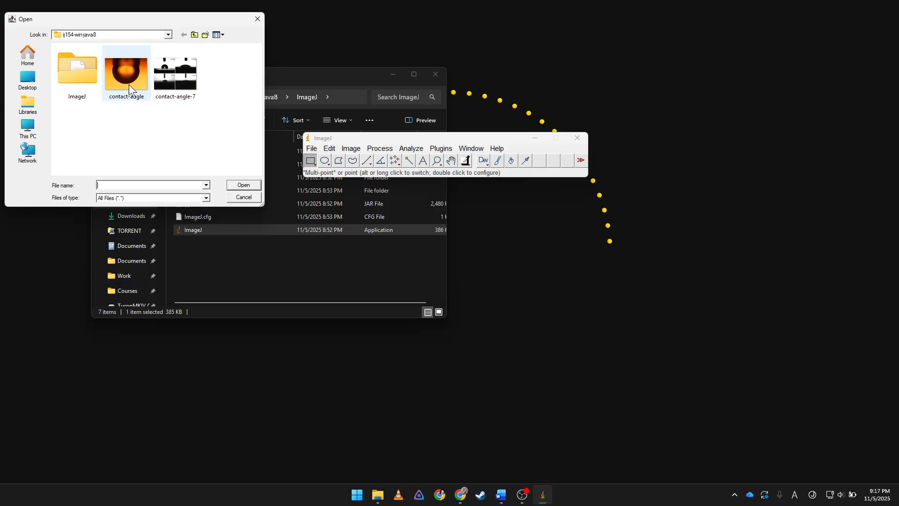
{"action": "left_click", "coordinate": [128, 83]}
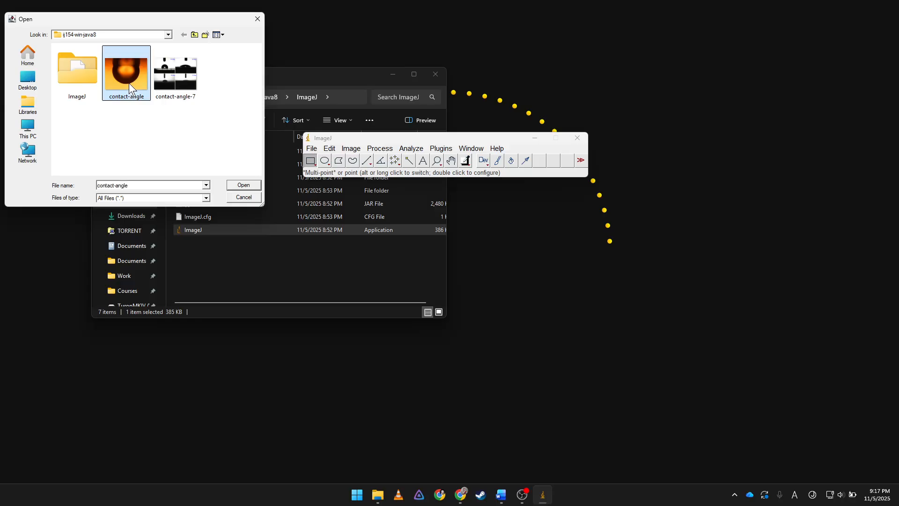
{"action": "left_click", "coordinate": [246, 186]}
- Arrange the image and ImageJ windows side by side and start the Contact Angle plugin on the image
{"action": "left_click_drag", "start_coordinate": [514, 139], "coordinate": [706, 103]}
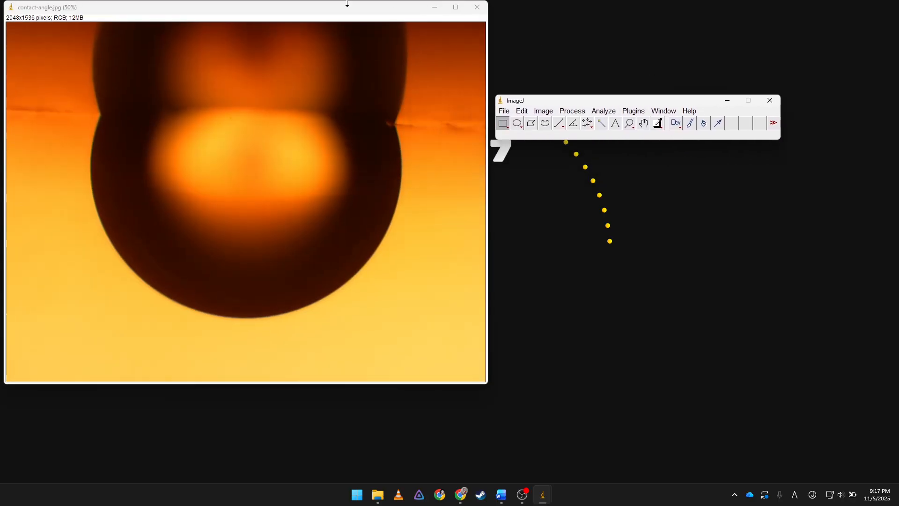
{"action": "left_click_drag", "start_coordinate": [324, 7], "coordinate": [333, 60]}
{"action": "mouse_move", "coordinate": [586, 99]}
{"action": "left_mouse_down"}
{"action": "mouse_move", "coordinate": [646, 93]}
{"action": "mouse_move", "coordinate": [584, 113]}
{"action": "left_mouse_up"}
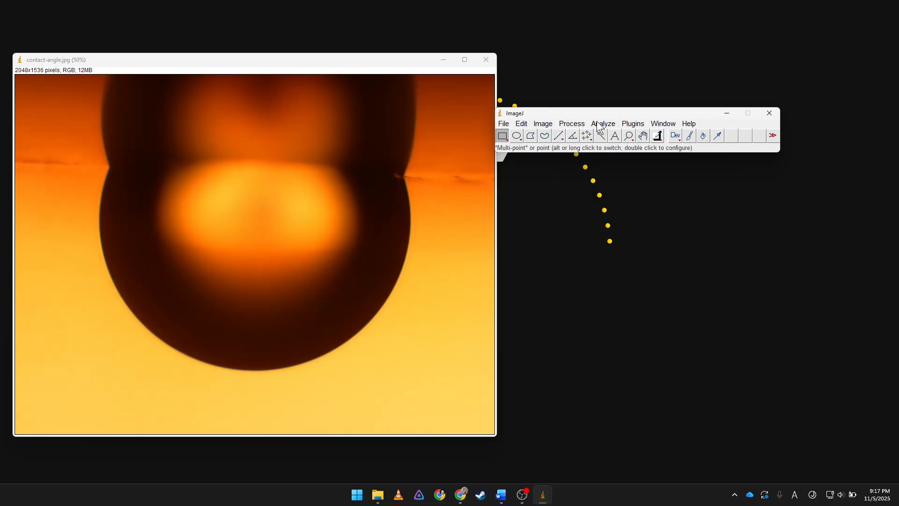
{"action": "left_click_drag", "start_coordinate": [623, 109], "coordinate": [652, 105]}
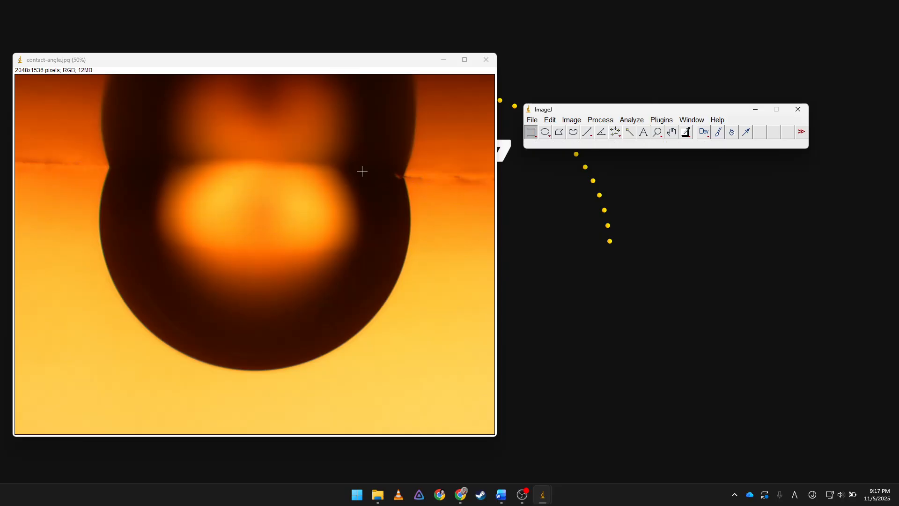
{"action": "left_click", "coordinate": [656, 122]}
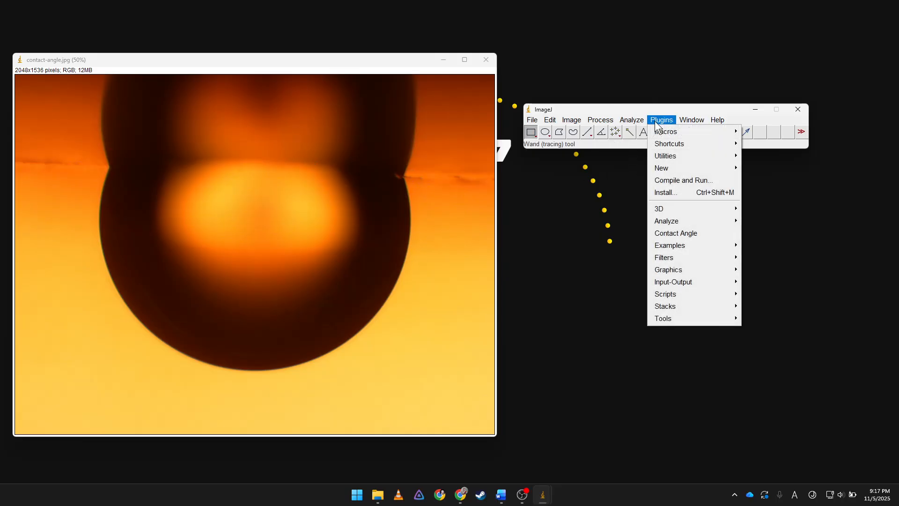
{"action": "left_click", "coordinate": [682, 231]}
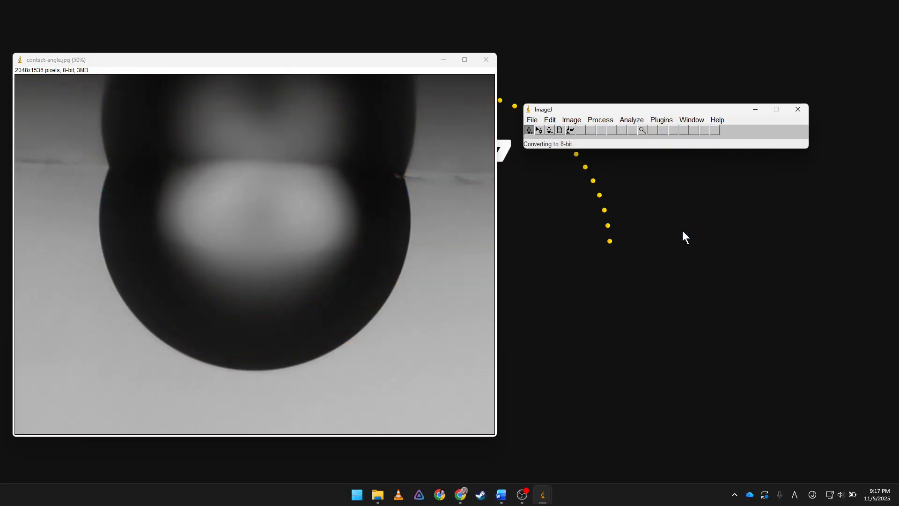
- Mark the drop's two base points where its outline meets the surface line, first the left one, then the right one
{"action": "left_click", "coordinate": [529, 132]}
{"action": "left_click", "coordinate": [110, 165]}
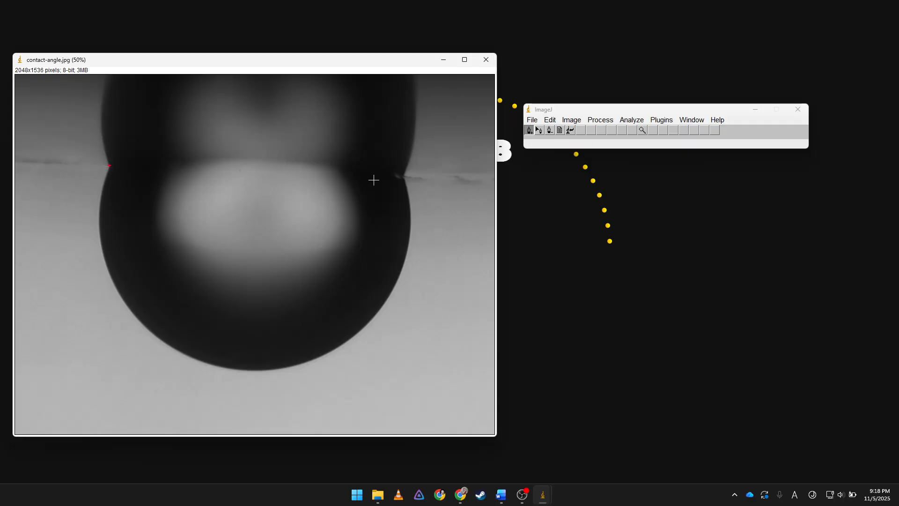
{"action": "left_click", "coordinate": [403, 176]}
- Add six points along the drop's curved outline, running from the left side around the bottom to the right side
{"action": "left_click", "coordinate": [103, 253]}
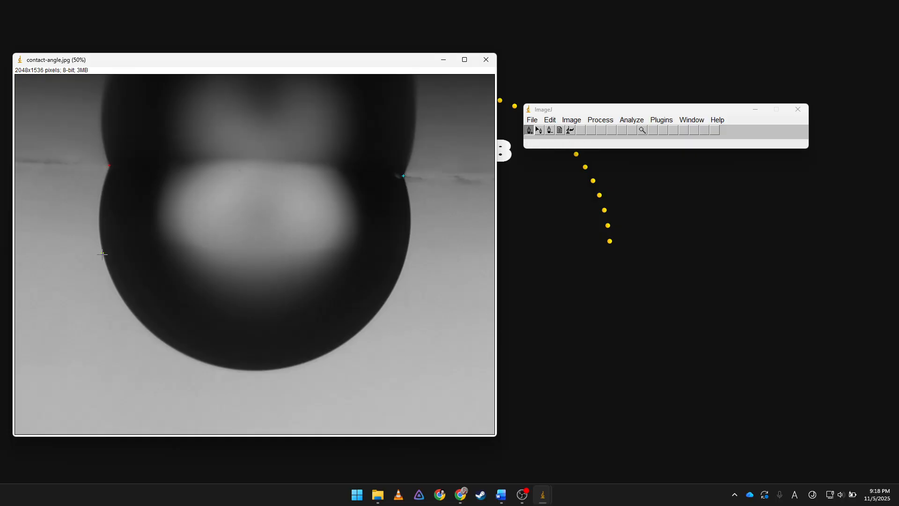
{"action": "left_click", "coordinate": [147, 329]}
{"action": "left_click", "coordinate": [228, 368]}
{"action": "left_click", "coordinate": [346, 342]}
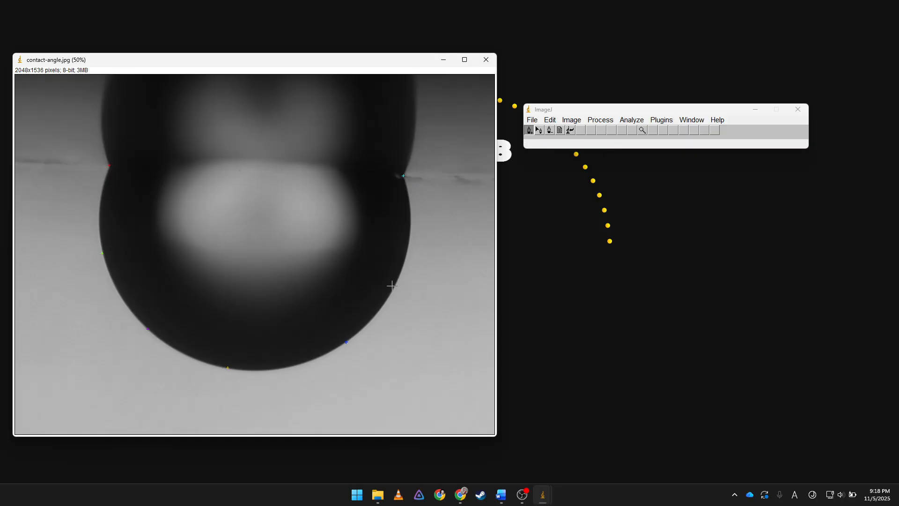
{"action": "left_click", "coordinate": [404, 261]}
{"action": "left_click", "coordinate": [410, 203]}
- Compute the contact angle from the marked points with the Manual Points Procedure
{"action": "left_click_drag", "start_coordinate": [627, 113], "coordinate": [608, 122]}
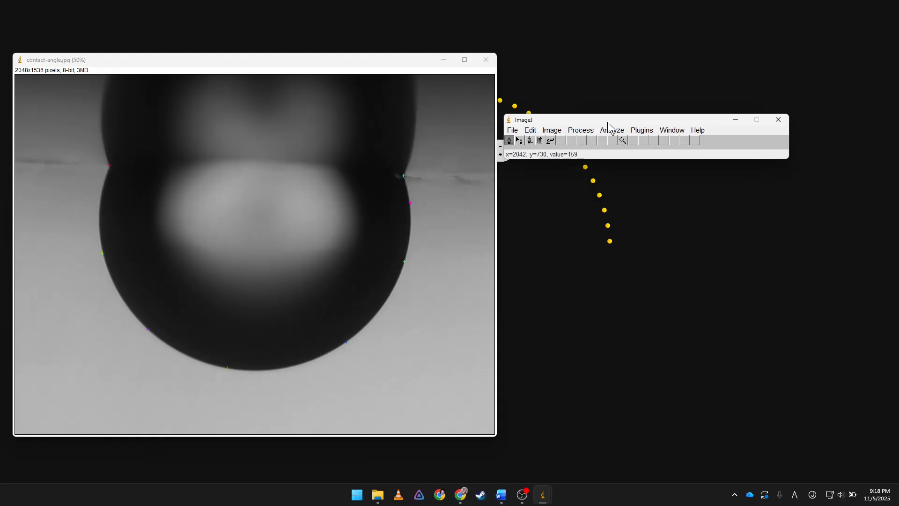
{"action": "left_click", "coordinate": [540, 142]}
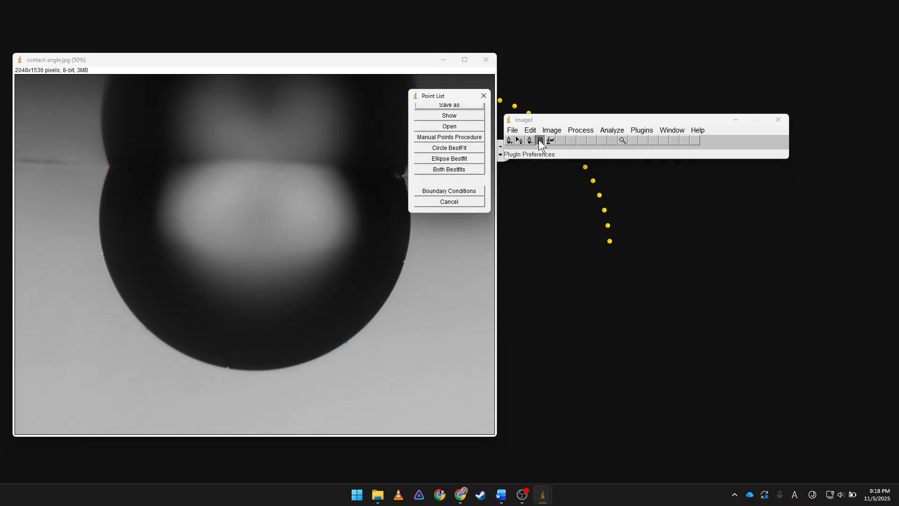
{"action": "left_click", "coordinate": [458, 138]}
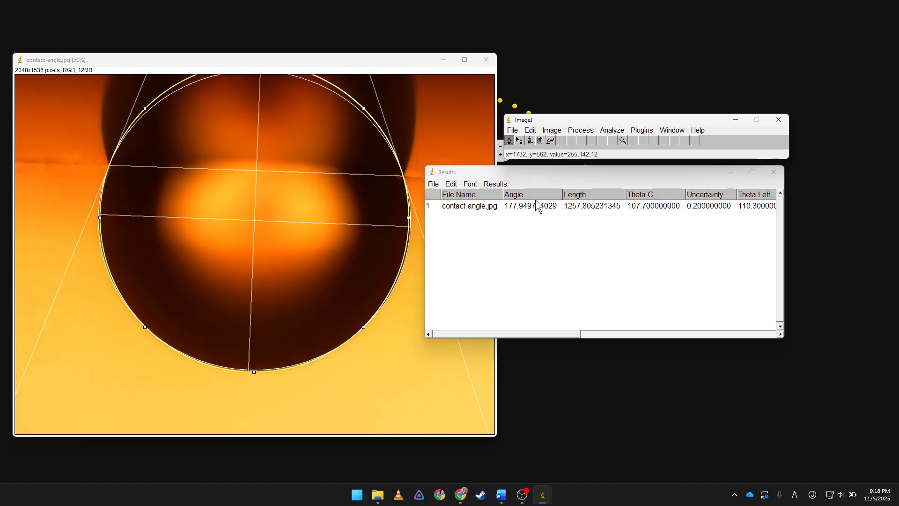
- Examine the Theta Left, Theta Right and Theta E columns in the results table
{"action": "left_click_drag", "start_coordinate": [575, 168], "coordinate": [608, 141]}
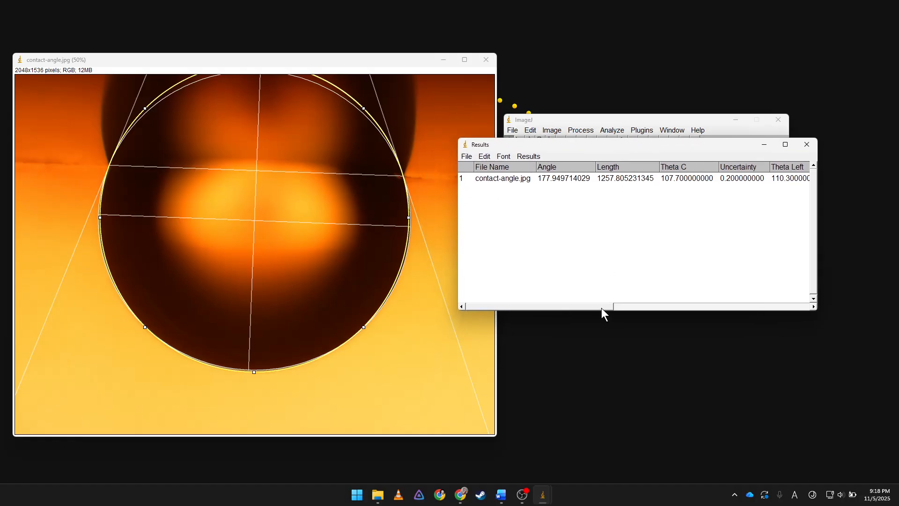
{"action": "left_click_drag", "start_coordinate": [601, 307], "coordinate": [694, 299]}
{"action": "left_click", "coordinate": [558, 181]}
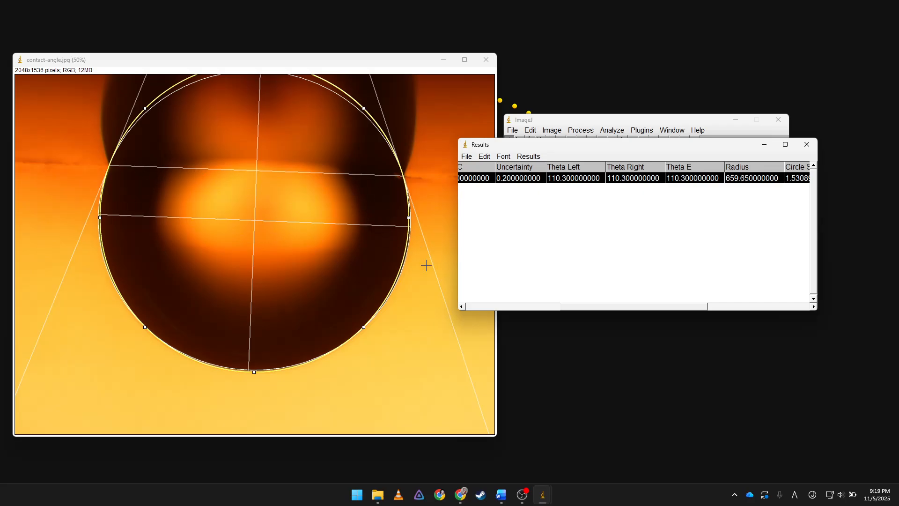
{"action": "left_click", "coordinate": [645, 210]}
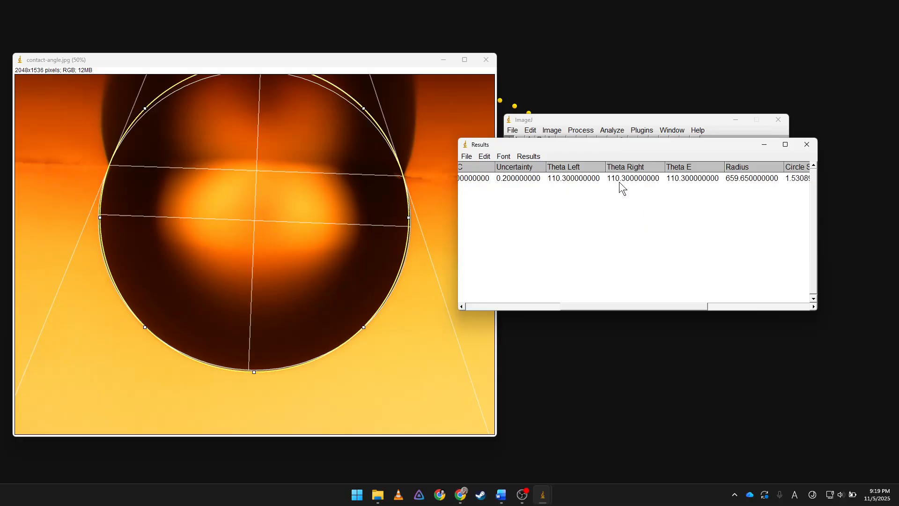
{"action": "left_click", "coordinate": [580, 183]}
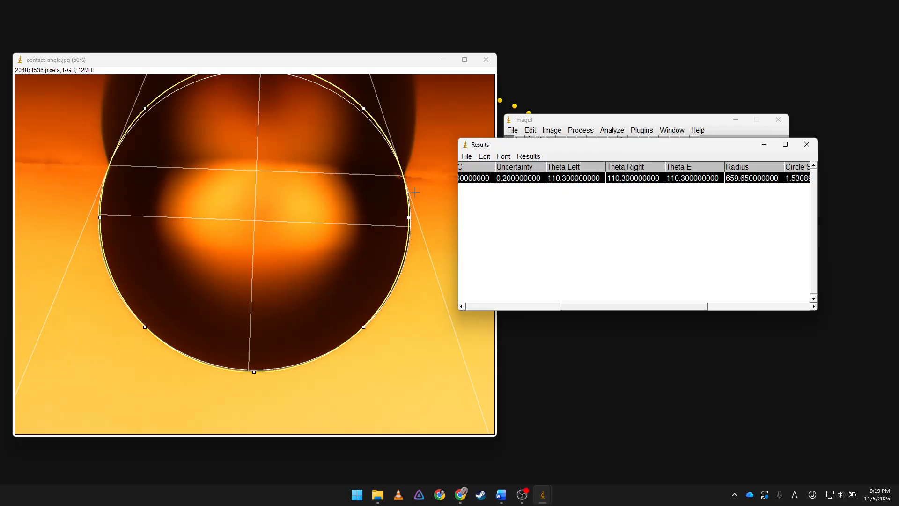
- Close the image and the results table without saving either, and quit ImageJ
{"action": "left_click", "coordinate": [493, 62]}
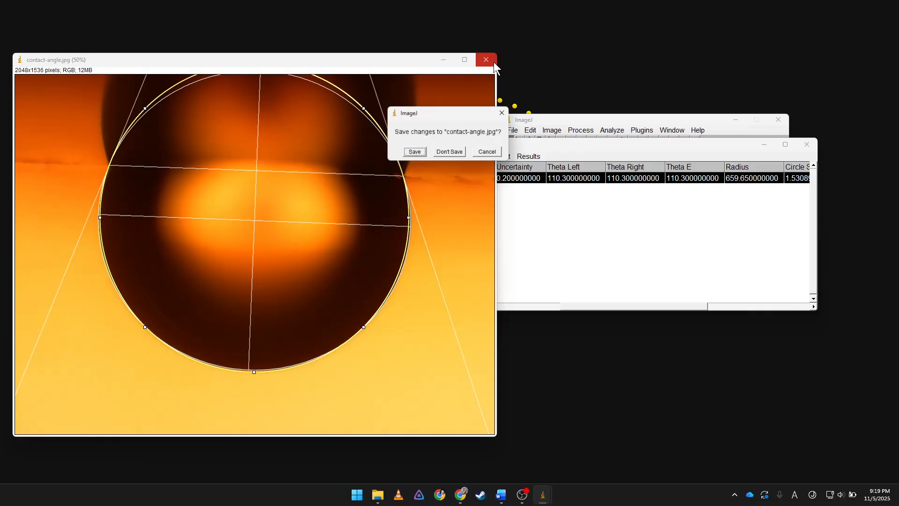
{"action": "left_click", "coordinate": [457, 153]}
{"action": "left_click", "coordinate": [807, 145]}
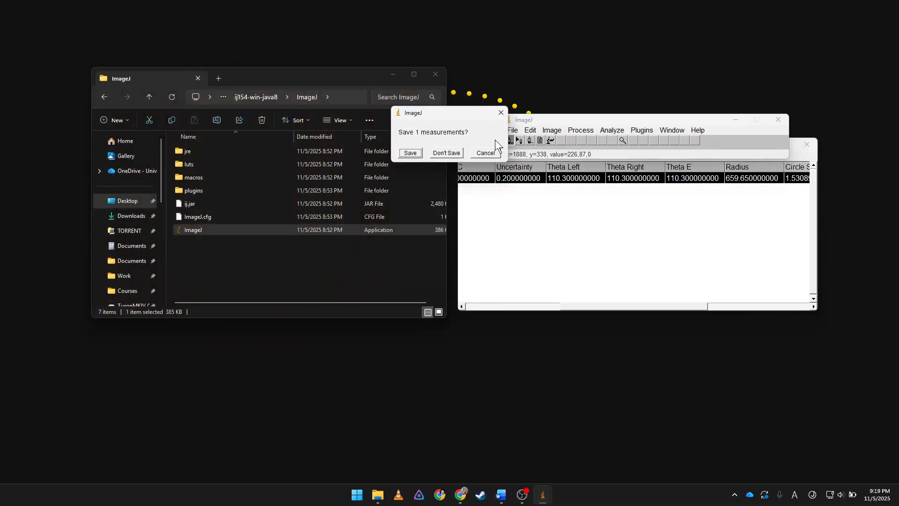
{"action": "left_click", "coordinate": [443, 153]}
{"action": "left_click", "coordinate": [779, 119]}
- Relaunch ImageJ and open the contact-angle-7 image
{"action": "double_click", "coordinate": [249, 231]}
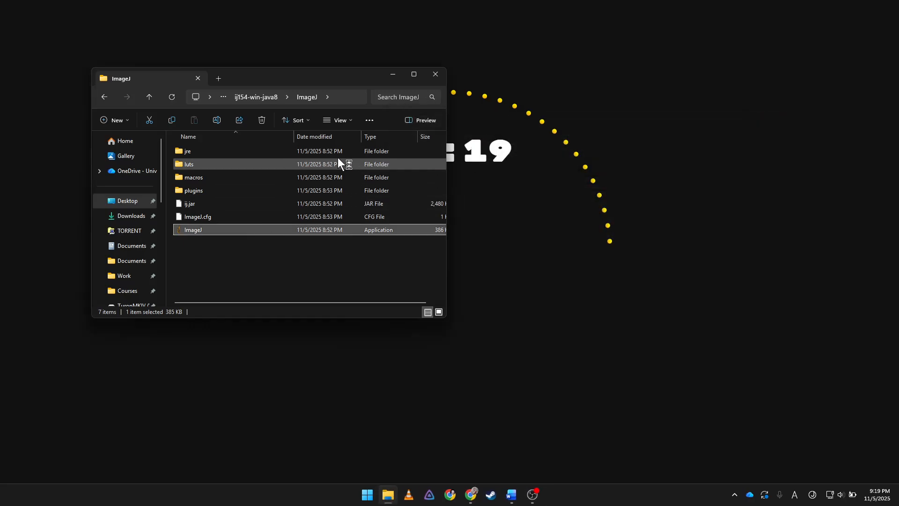
{"action": "left_click", "coordinate": [512, 129]}
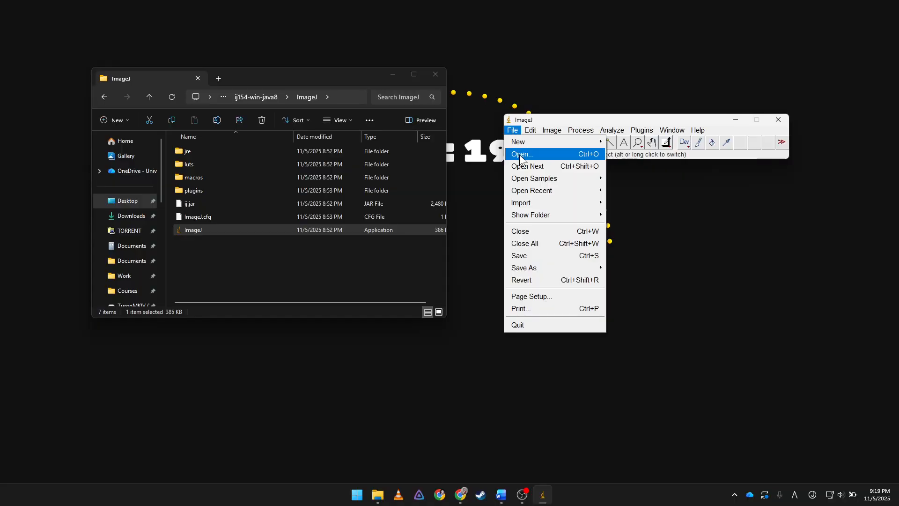
{"action": "left_click", "coordinate": [519, 154]}
{"action": "left_click", "coordinate": [176, 99]}
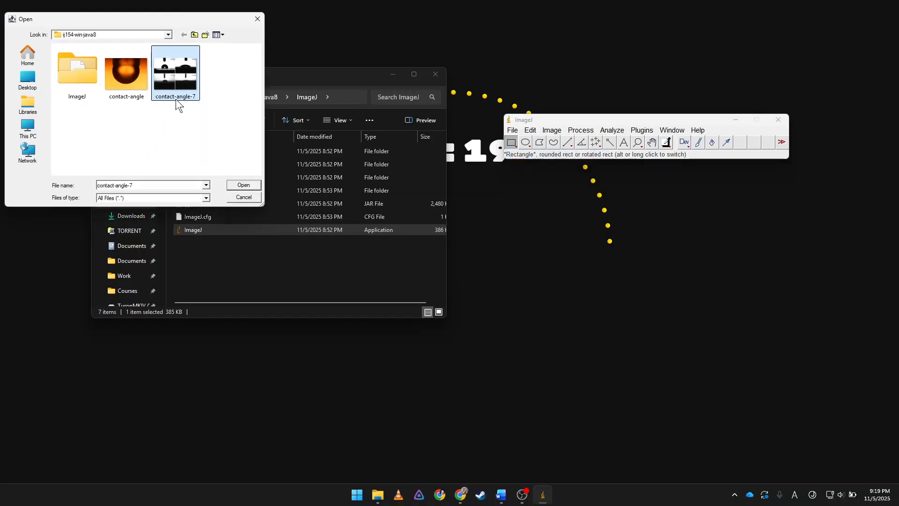
{"action": "left_click", "coordinate": [241, 185]}
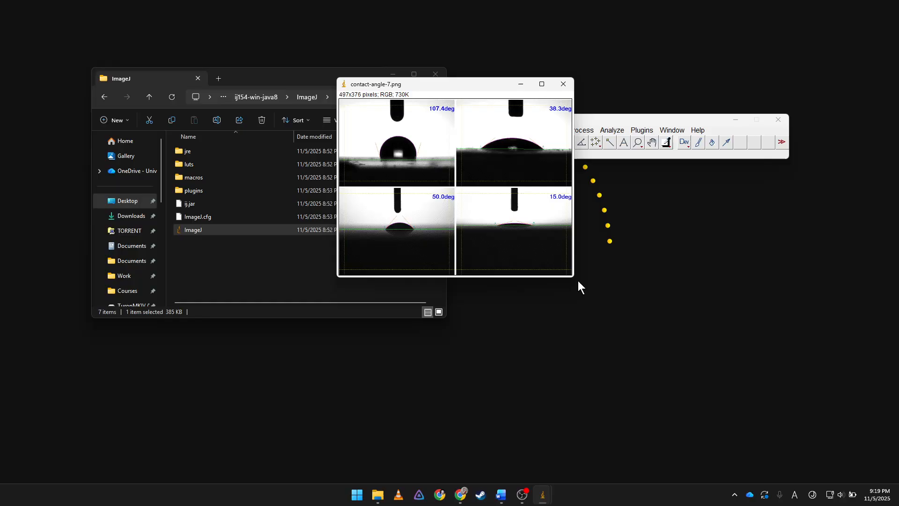
- Enlarge the image window and magnify the upper-left droplet, labelled 107.4deg, to 400%
{"action": "left_click_drag", "start_coordinate": [573, 277], "coordinate": [662, 352]}
{"action": "left_click_drag", "start_coordinate": [499, 85], "coordinate": [317, 109]}
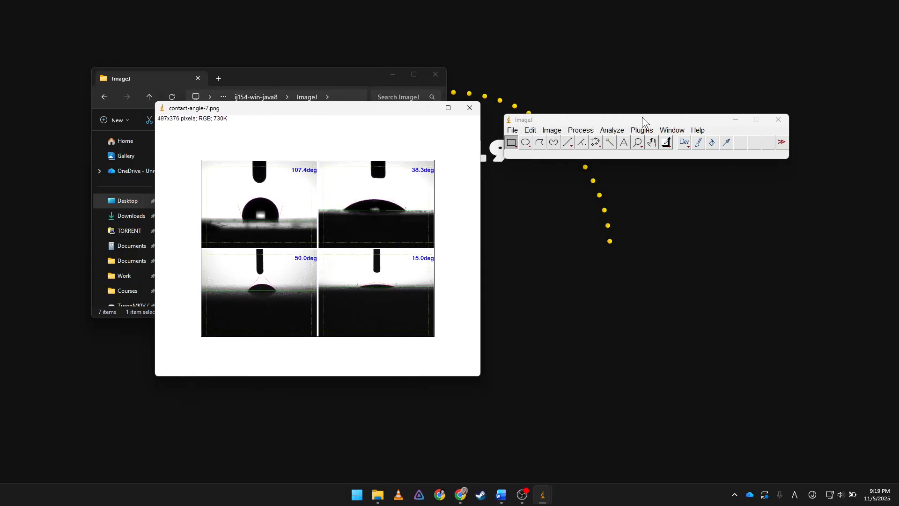
{"action": "left_click", "coordinate": [638, 142]}
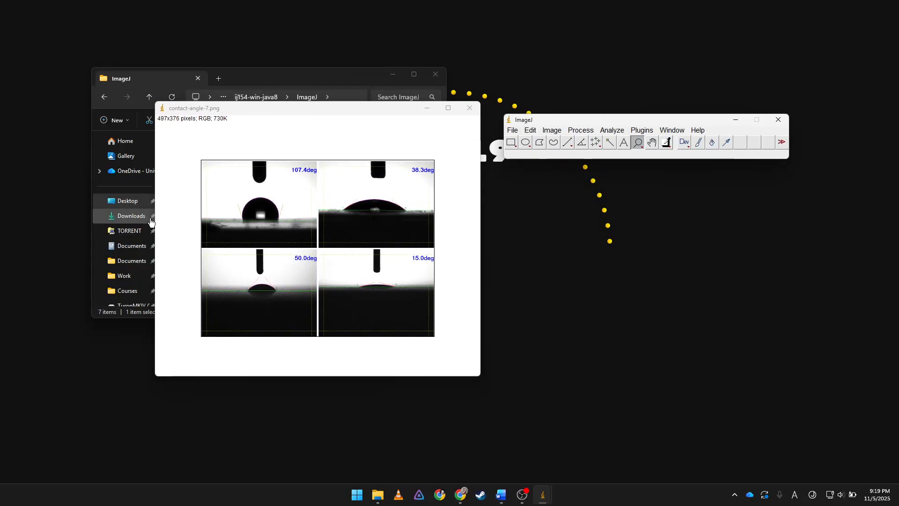
{"action": "left_click", "coordinate": [268, 208]}
{"action": "left_click", "coordinate": [283, 208]}
{"action": "left_click", "coordinate": [284, 206]}
{"action": "left_click", "coordinate": [285, 206]}
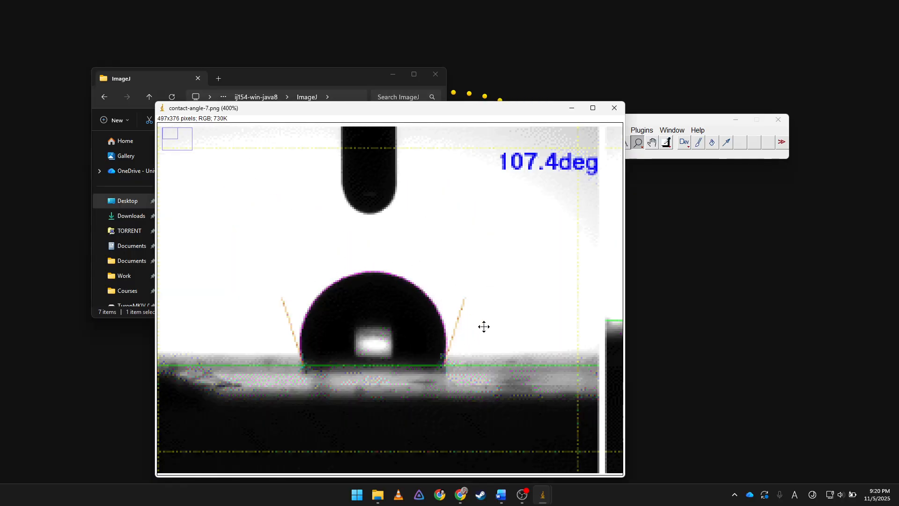
- Draw an angle with the Angle tool from the left tangent's upper end through the left contact point to the right contact point
{"action": "left_click_drag", "start_coordinate": [645, 117], "coordinate": [735, 116]}
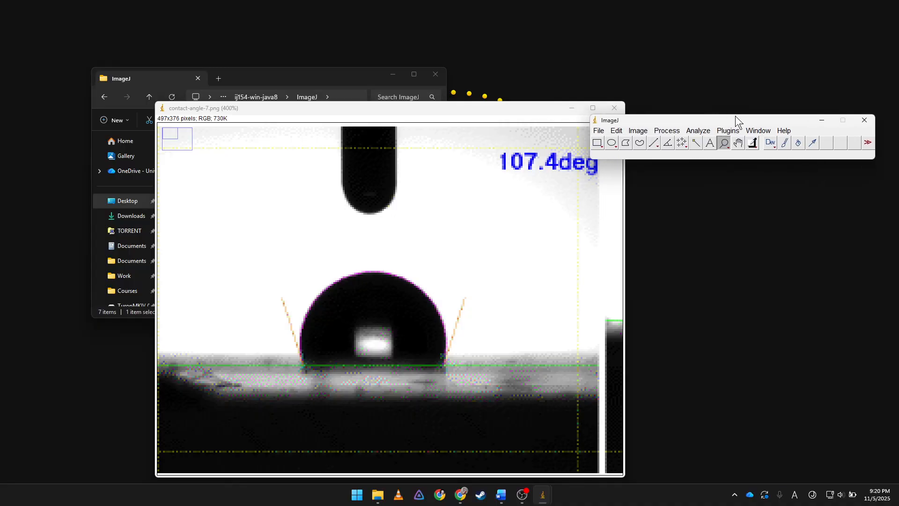
{"action": "left_click", "coordinate": [669, 147]}
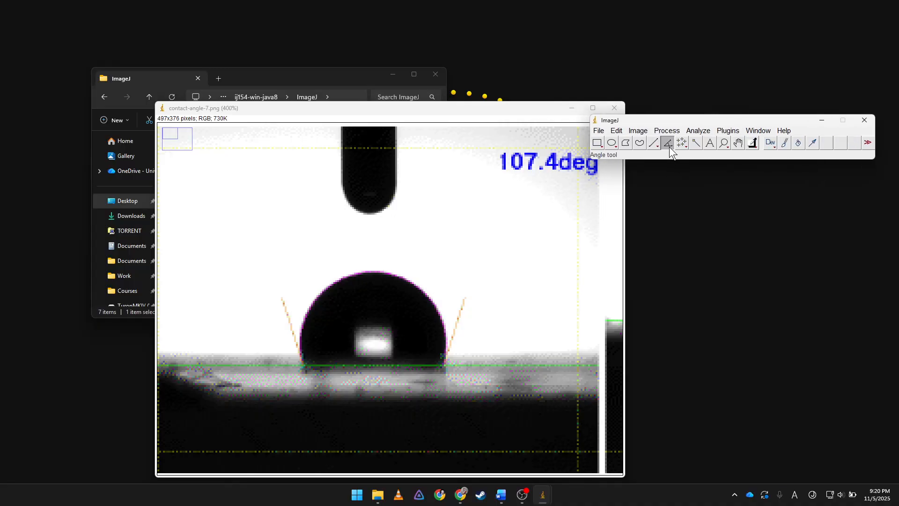
{"action": "left_click", "coordinate": [281, 297]}
{"action": "left_click", "coordinate": [303, 364]}
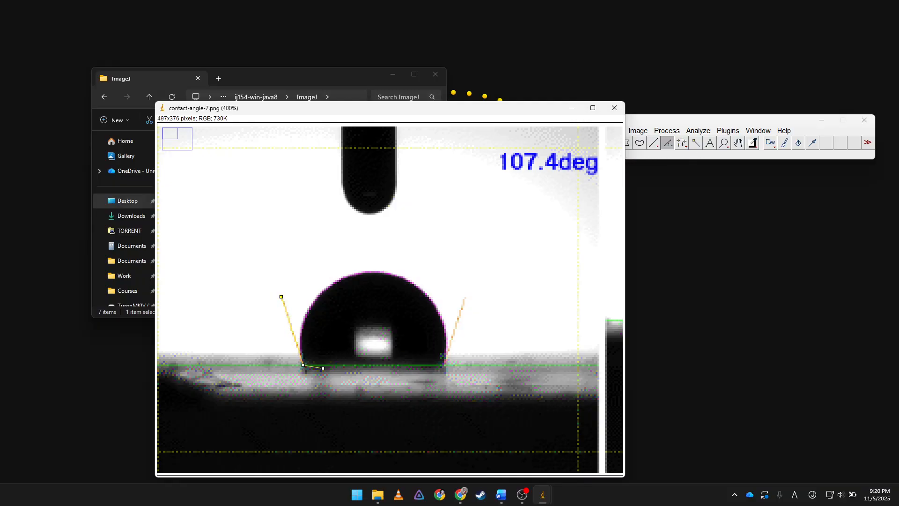
{"action": "left_click", "coordinate": [444, 364]}
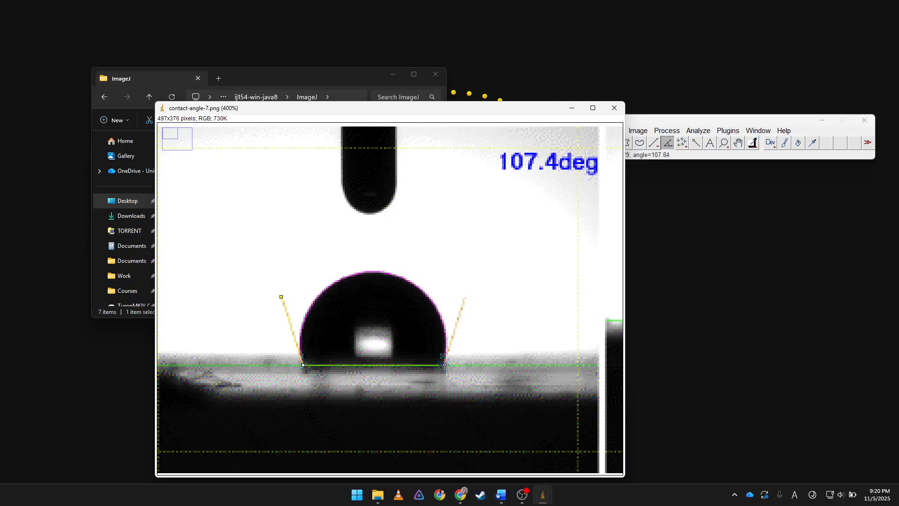
- Measure the drawn angle into a results table, and close the table without saving the measurement
{"action": "left_click_drag", "start_coordinate": [701, 123], "coordinate": [721, 120]}
{"action": "left_click", "coordinate": [721, 124]}
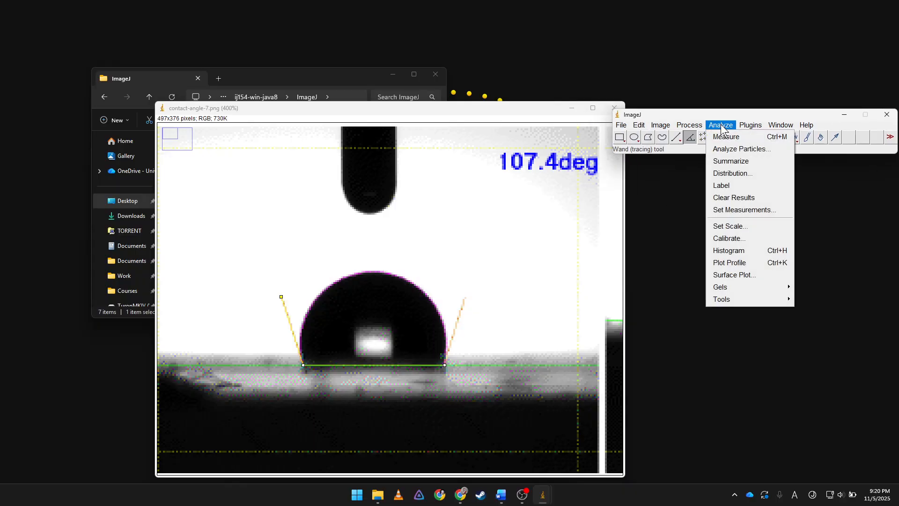
{"action": "left_click", "coordinate": [725, 135]}
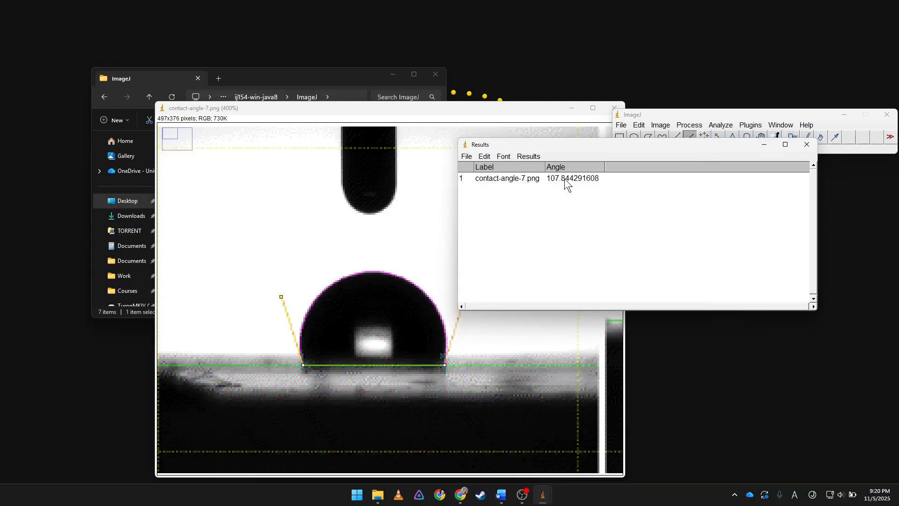
{"action": "left_click_drag", "start_coordinate": [646, 145], "coordinate": [606, 272]}
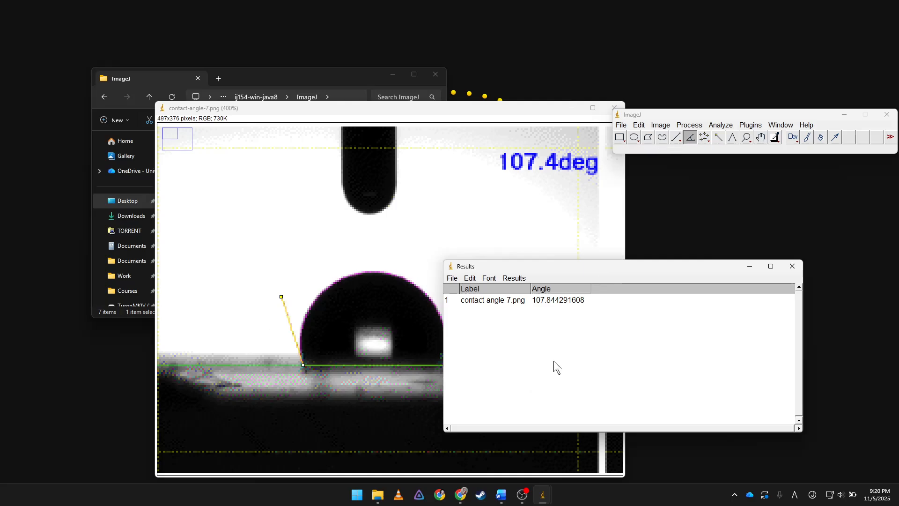
{"action": "left_click", "coordinate": [792, 267]}
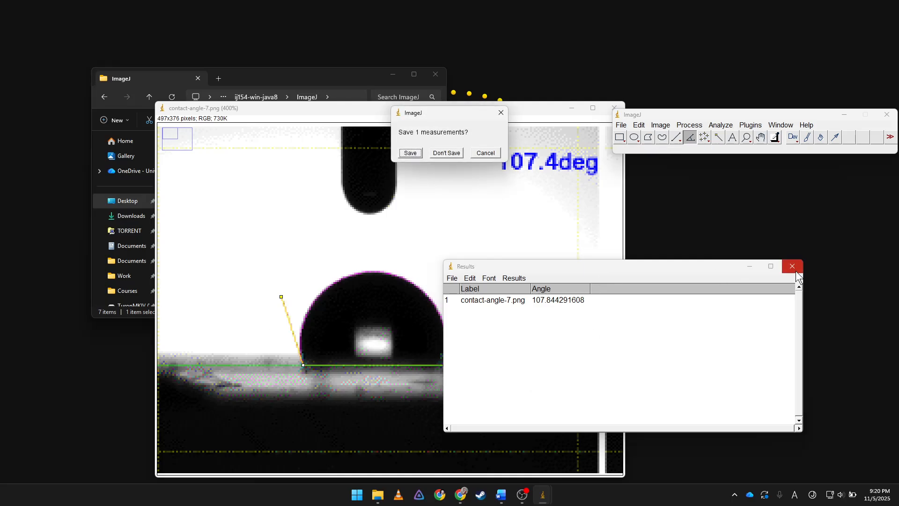
{"action": "left_click", "coordinate": [458, 152]}
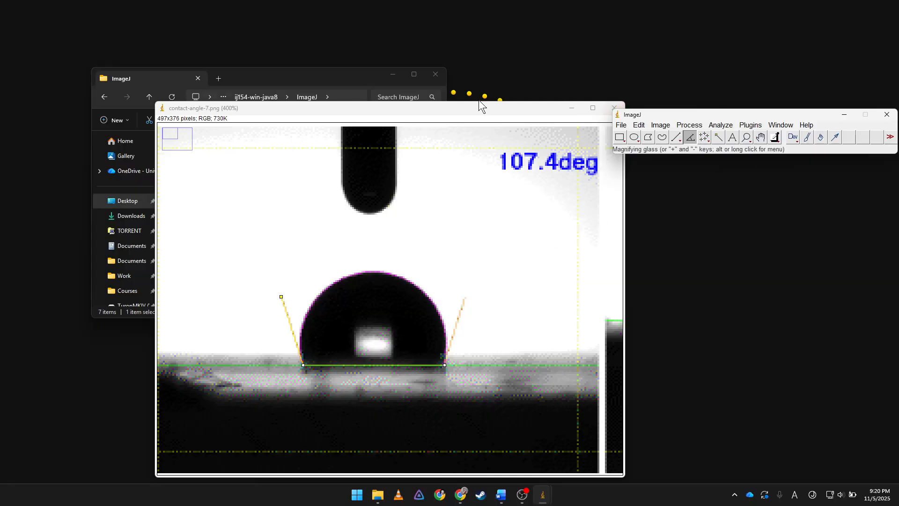
- Run the Contact Angle plugin on the unflipped image and mark the magnified droplet's left and right contact points
{"action": "left_click_drag", "start_coordinate": [466, 113], "coordinate": [384, 78]}
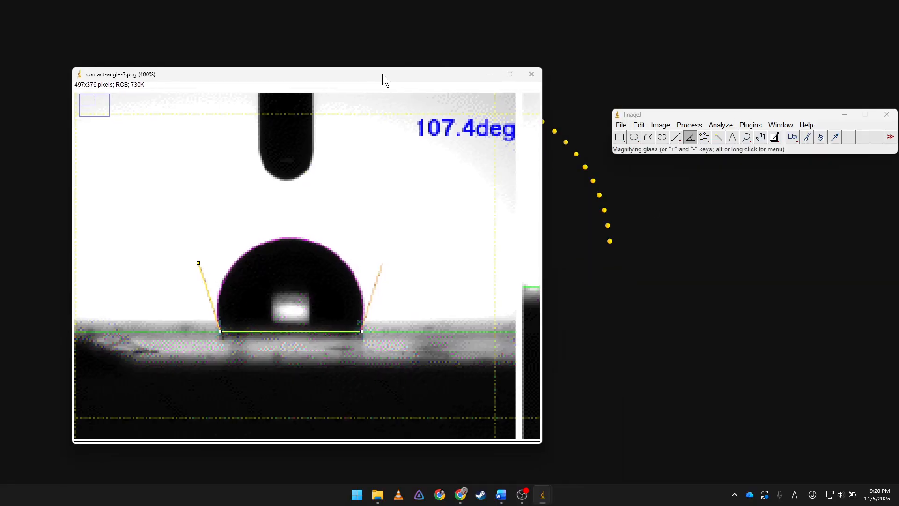
{"action": "left_click", "coordinate": [751, 125]}
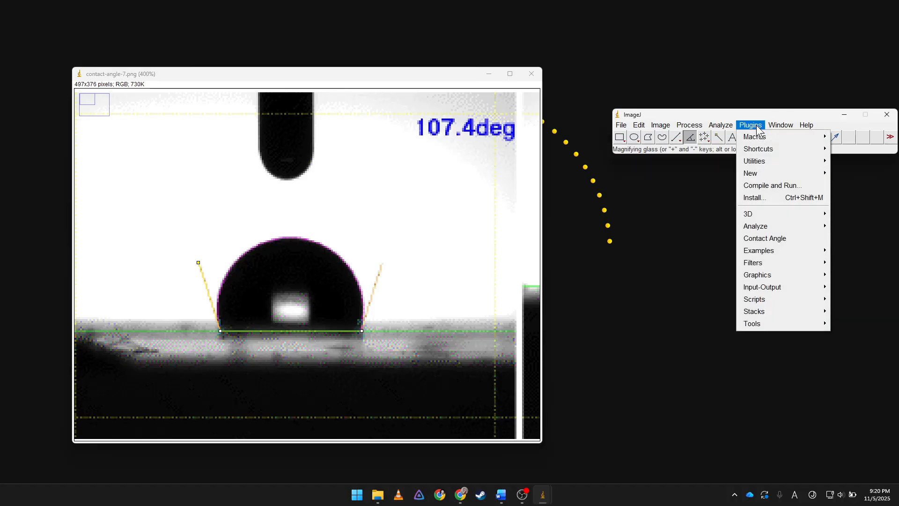
{"action": "left_click", "coordinate": [770, 237]}
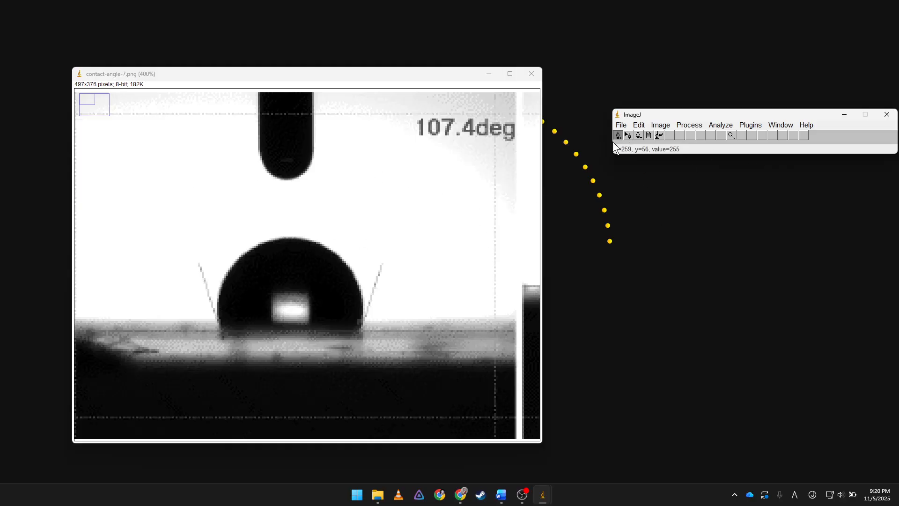
{"action": "left_click", "coordinate": [220, 331]}
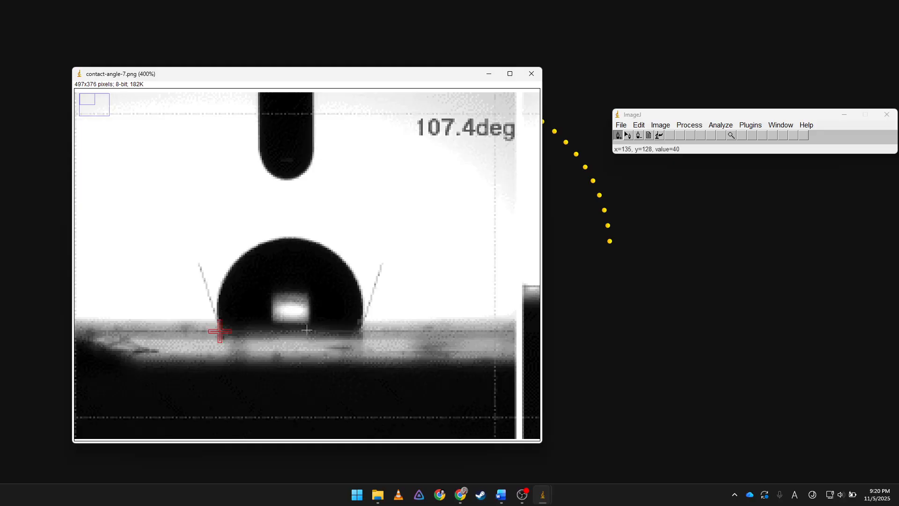
{"action": "left_click", "coordinate": [361, 331]}
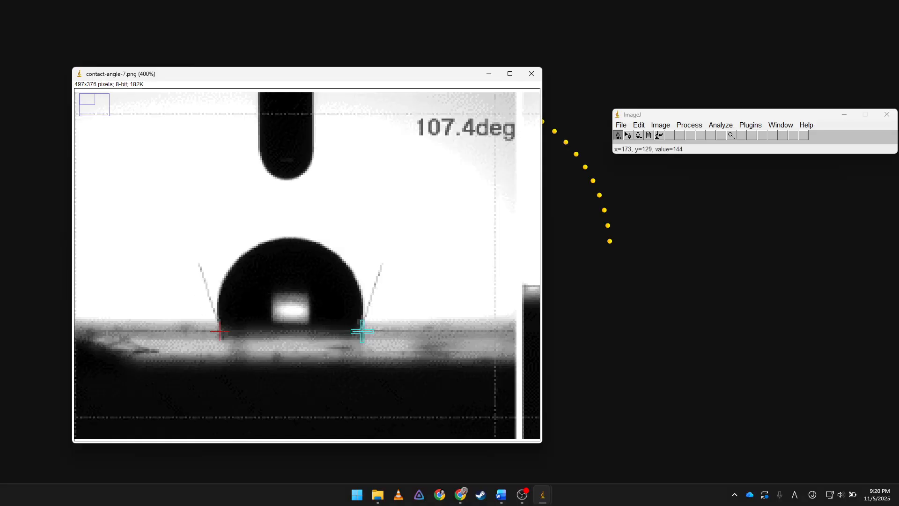
- Mark four points along the droplet's upper arc and compute the contact angle with a fit to the marked points
{"action": "left_click", "coordinate": [223, 278]}
{"action": "left_click", "coordinate": [276, 238]}
{"action": "left_click", "coordinate": [329, 248]}
{"action": "left_click", "coordinate": [360, 286]}
{"action": "left_click", "coordinate": [650, 136]}
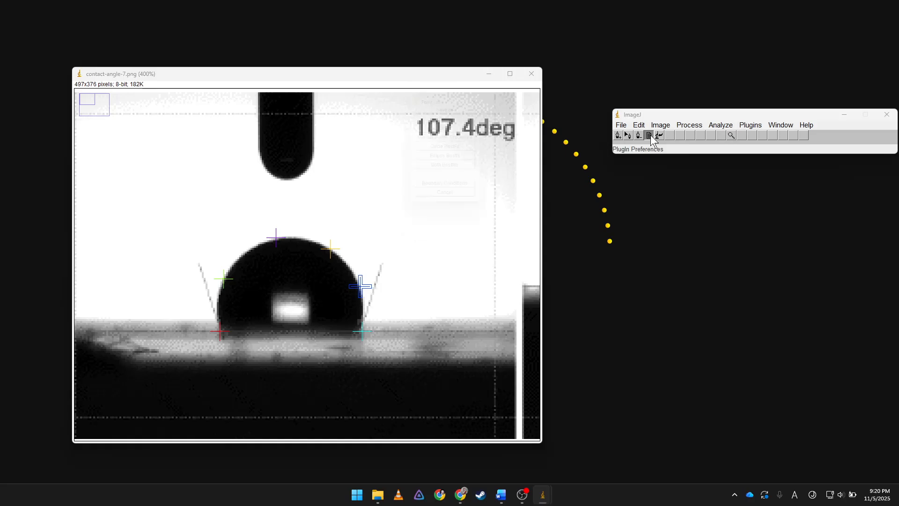
{"action": "left_click", "coordinate": [470, 138]}
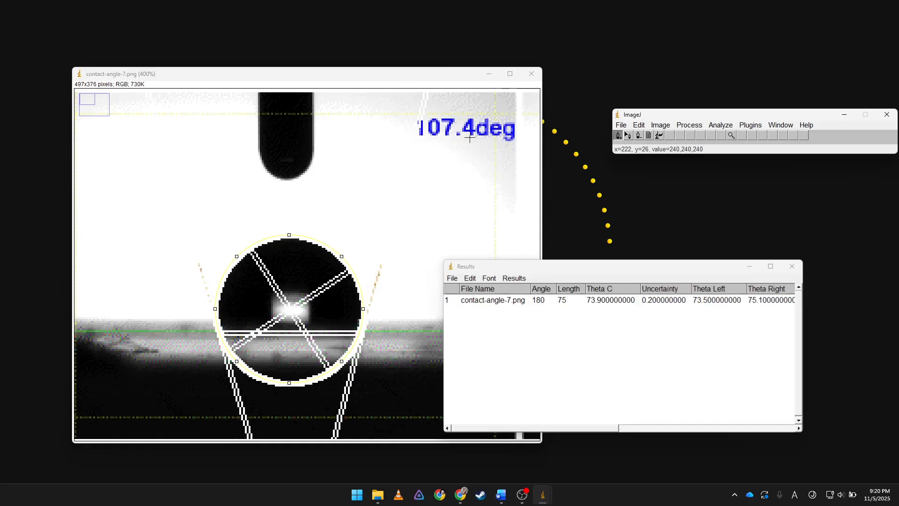
- Examine the Theta C, Theta Left, Theta Right and Theta E columns in the results table, and close it without saving
{"action": "left_click_drag", "start_coordinate": [629, 269], "coordinate": [613, 126]}
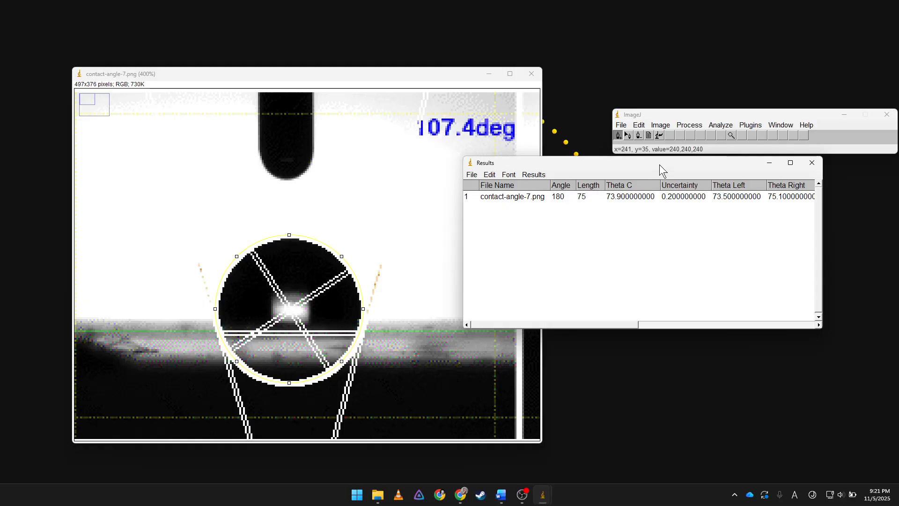
{"action": "left_click_drag", "start_coordinate": [600, 325], "coordinate": [665, 325]}
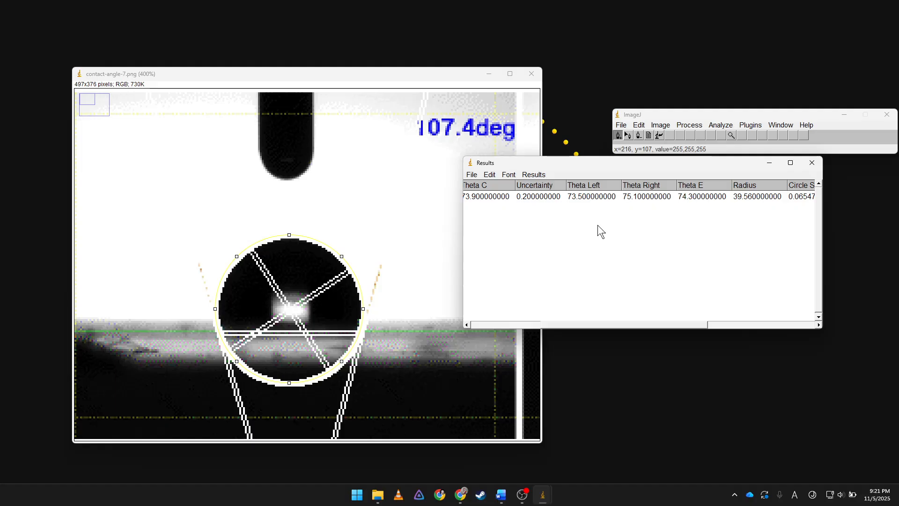
{"action": "left_click", "coordinate": [586, 196]}
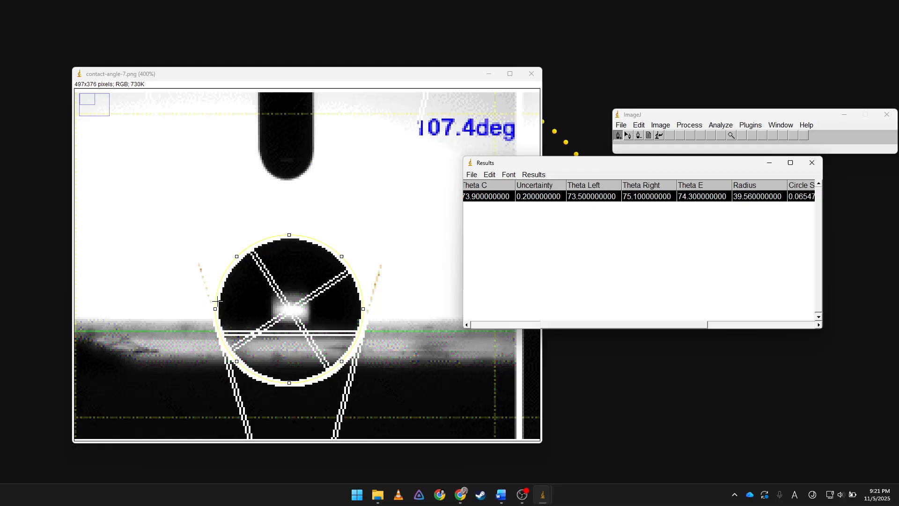
{"action": "left_click_drag", "start_coordinate": [728, 164], "coordinate": [762, 206]}
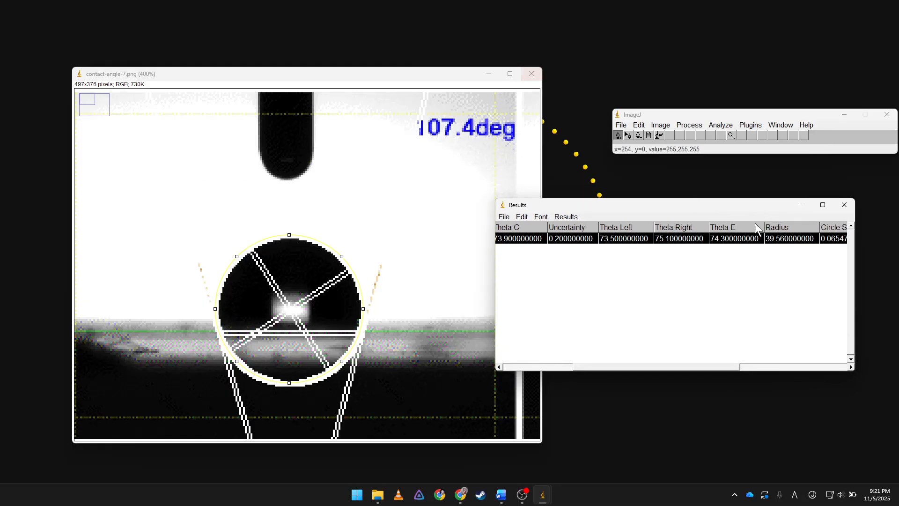
{"action": "left_click", "coordinate": [844, 205]}
{"action": "left_click", "coordinate": [447, 153]}
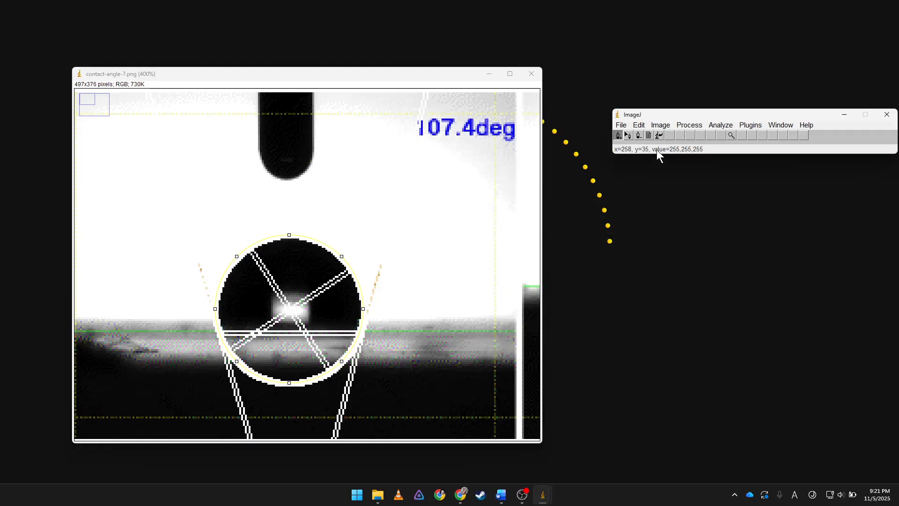
- Exit the plugin's point picker and close the contact-angle-7 image without saving changes
{"action": "left_click", "coordinate": [660, 135]}
{"action": "left_click", "coordinate": [450, 125]}
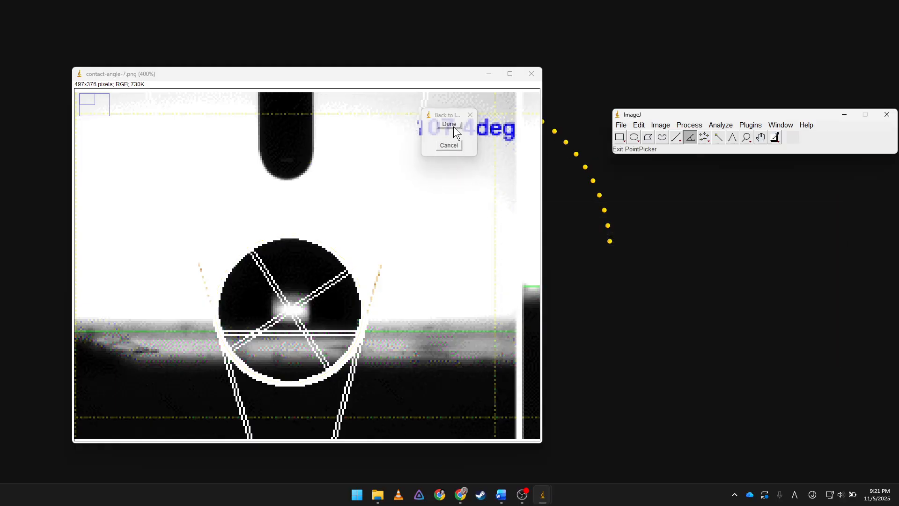
{"action": "left_click", "coordinate": [536, 80]}
{"action": "left_click", "coordinate": [463, 154]}
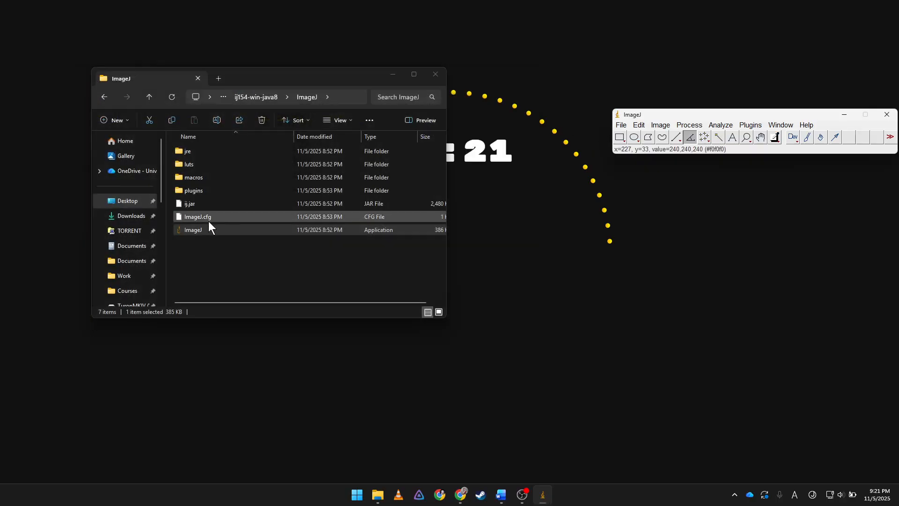
- Reopen the contact-angle-7 image from the ij154-win-java8 folder
{"action": "left_click", "coordinate": [620, 125]}
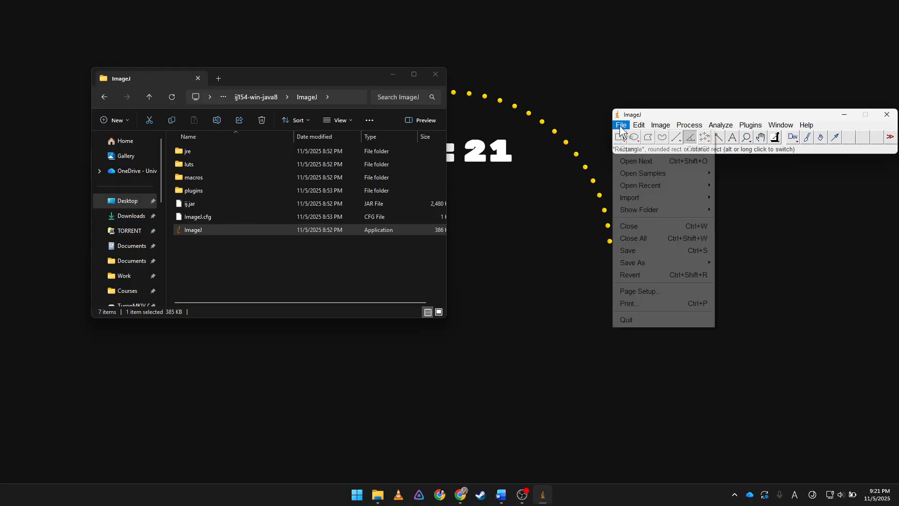
{"action": "left_click", "coordinate": [630, 149]}
{"action": "left_click", "coordinate": [173, 77]}
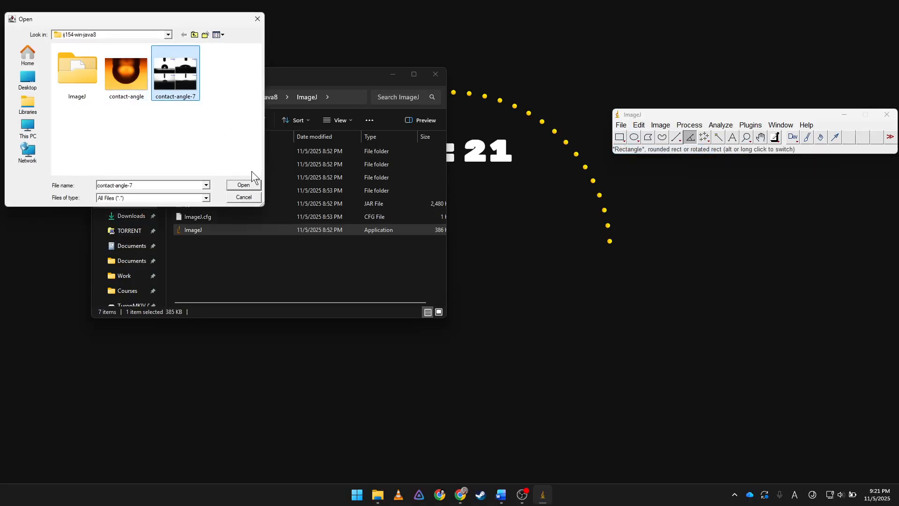
{"action": "left_click", "coordinate": [245, 187]}
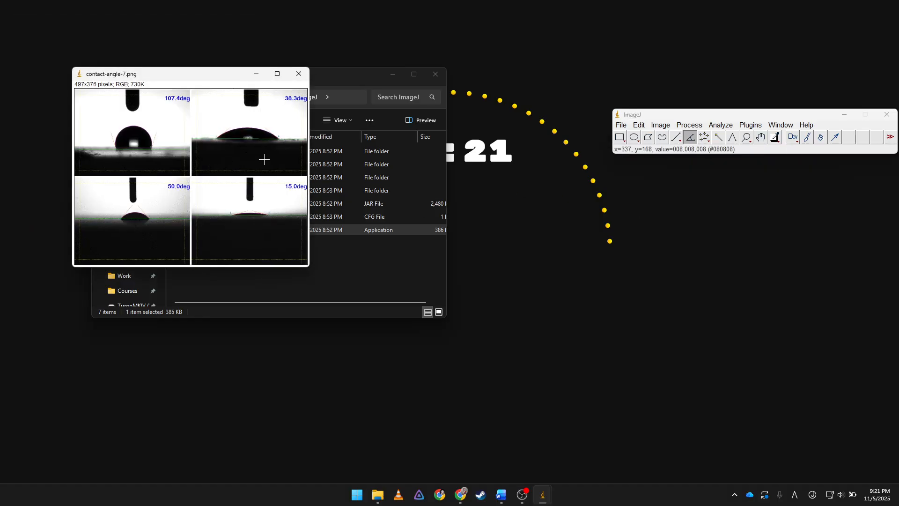
- Flip the whole contact-angle-7 image vertically so the droplets hang downwards
{"action": "left_click_drag", "start_coordinate": [672, 117], "coordinate": [576, 105]}
{"action": "left_click", "coordinate": [564, 113]}
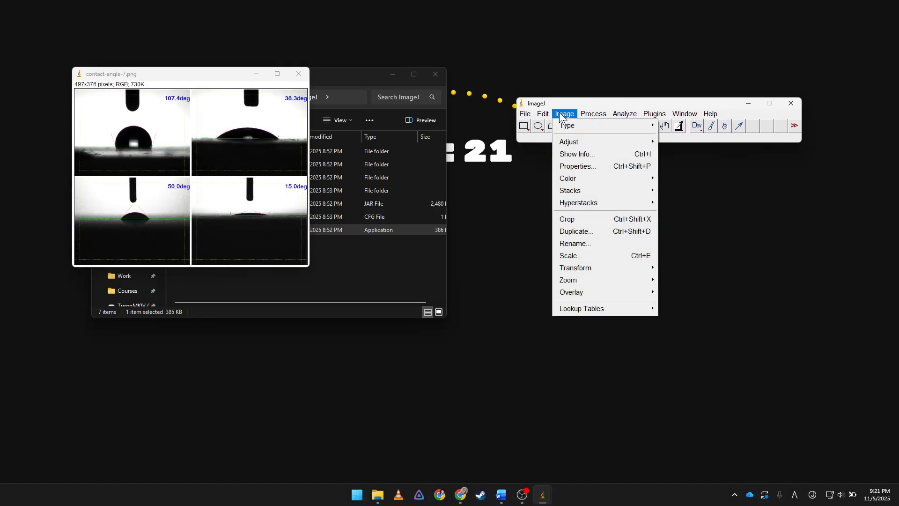
{"action": "mouse_move", "coordinate": [584, 146]}
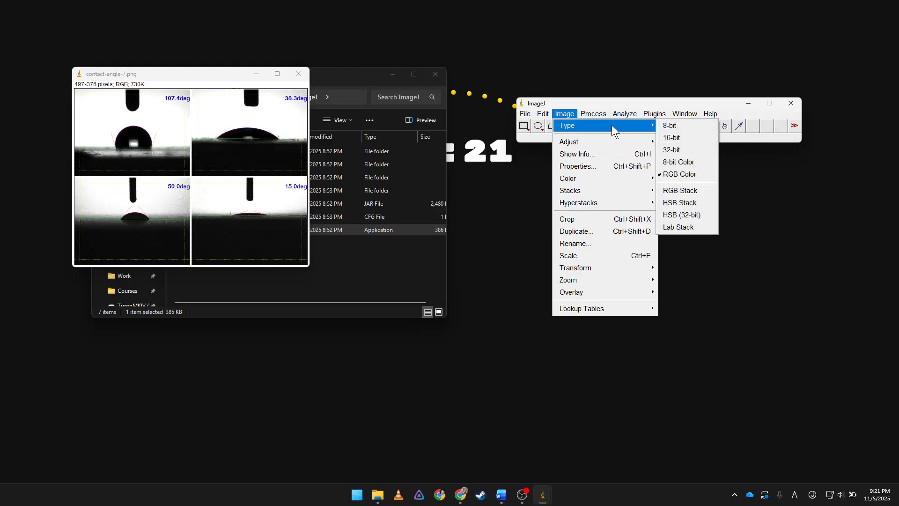
{"action": "mouse_move", "coordinate": [602, 119]}
{"action": "mouse_move", "coordinate": [566, 119]}
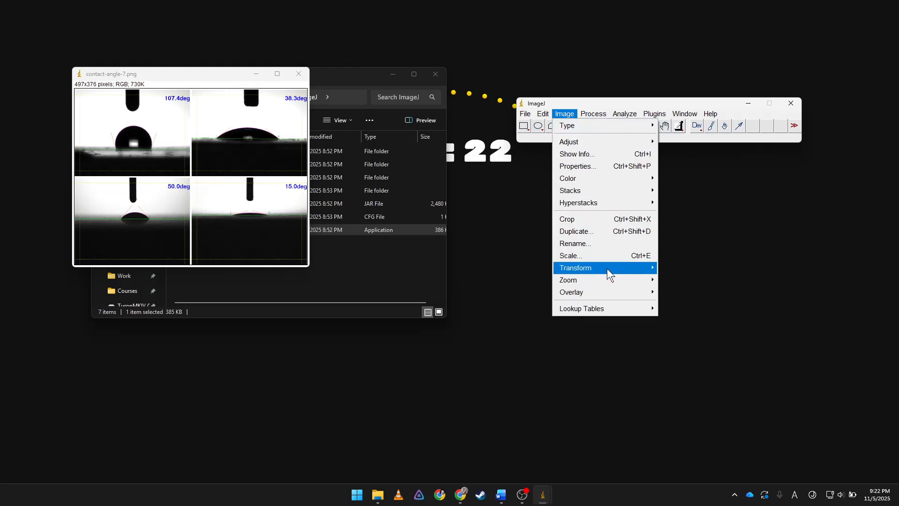
{"action": "mouse_move", "coordinate": [607, 273]}
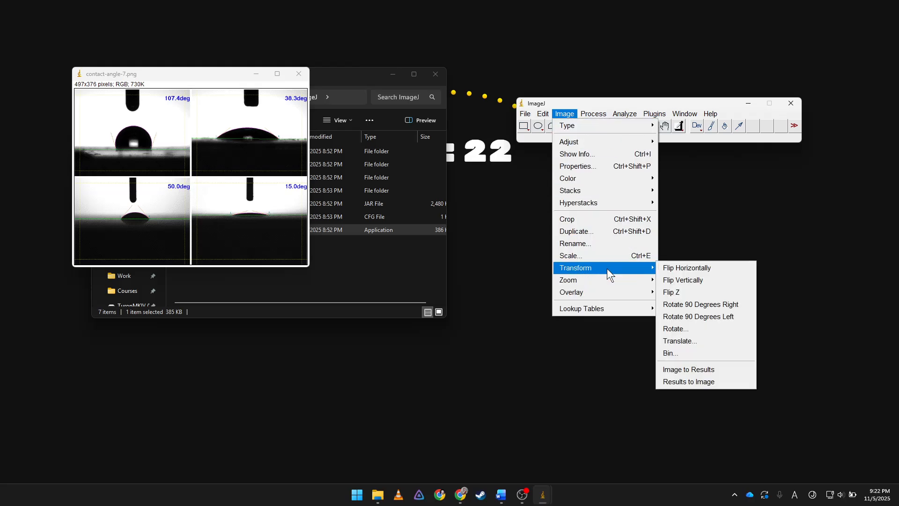
{"action": "left_click", "coordinate": [710, 280]}
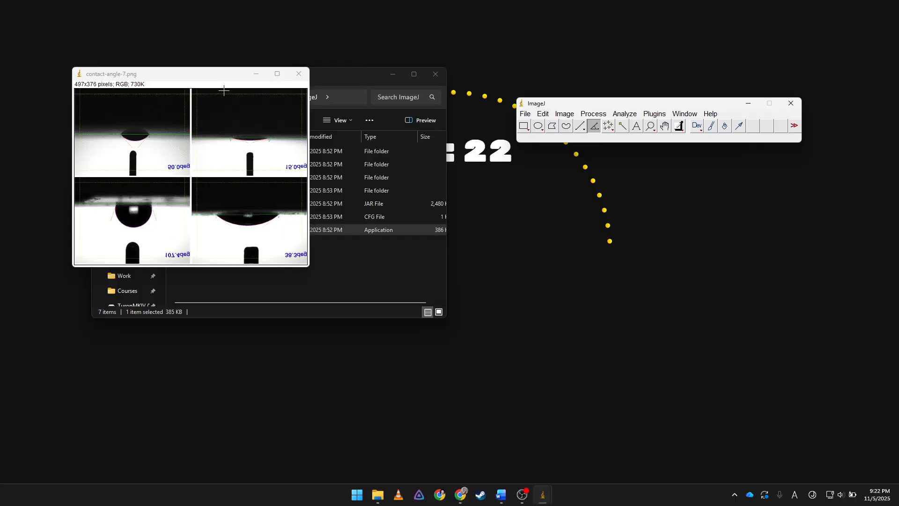
- Magnify the flipped droplet labelled 107.4deg to 300%
{"action": "left_click_drag", "start_coordinate": [224, 74], "coordinate": [379, 94]}
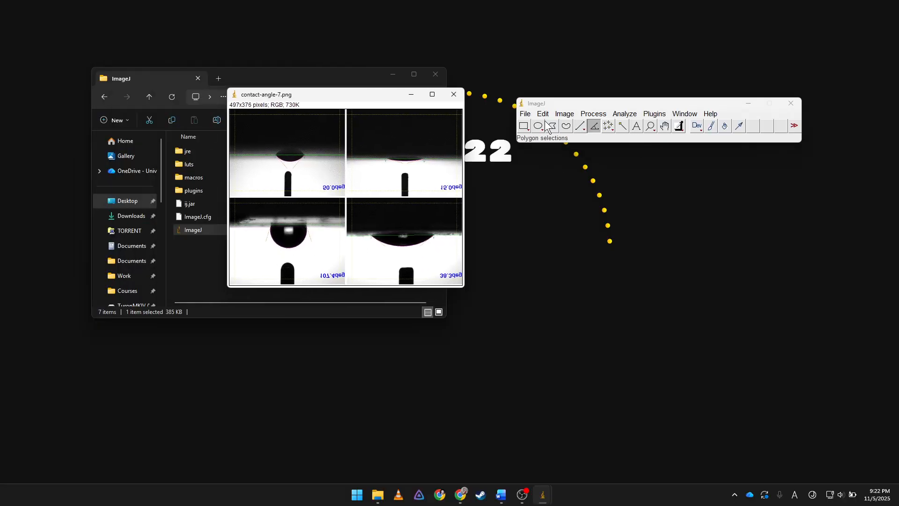
{"action": "left_click", "coordinate": [650, 126]}
{"action": "left_click", "coordinate": [452, 204]}
{"action": "left_click", "coordinate": [333, 298]}
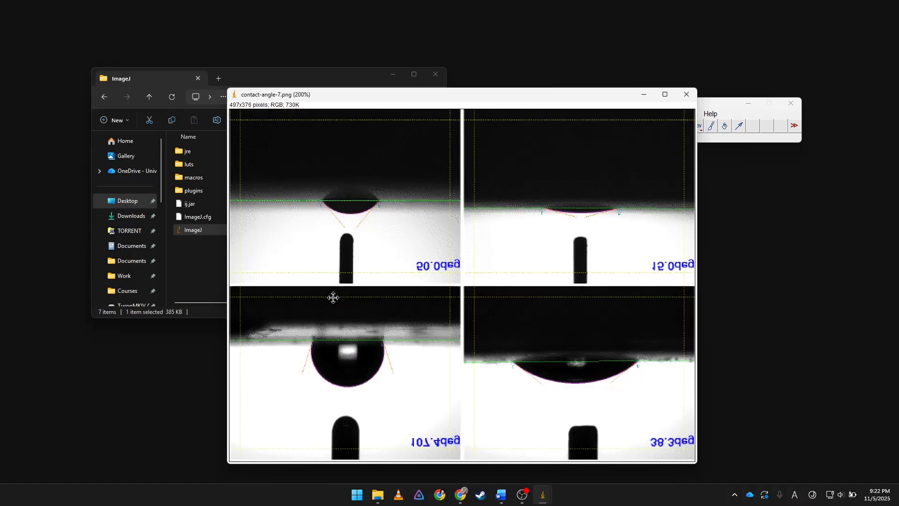
{"action": "left_click", "coordinate": [343, 351]}
- Run the Contact Angle plugin on the flipped image and mark the 107.4deg droplet's left and right contact points
{"action": "left_click_drag", "start_coordinate": [726, 103], "coordinate": [789, 82]}
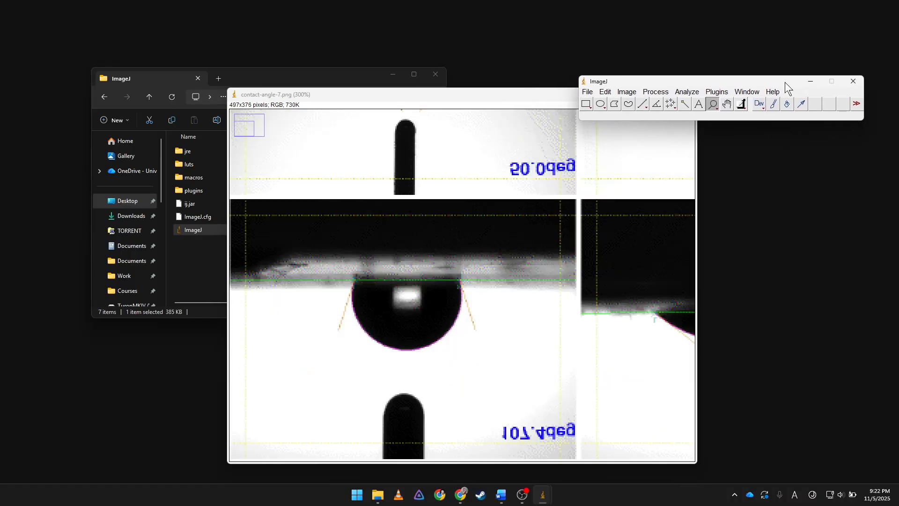
{"action": "left_click", "coordinate": [716, 92]}
{"action": "left_click", "coordinate": [747, 92]}
{"action": "left_click", "coordinate": [716, 92]}
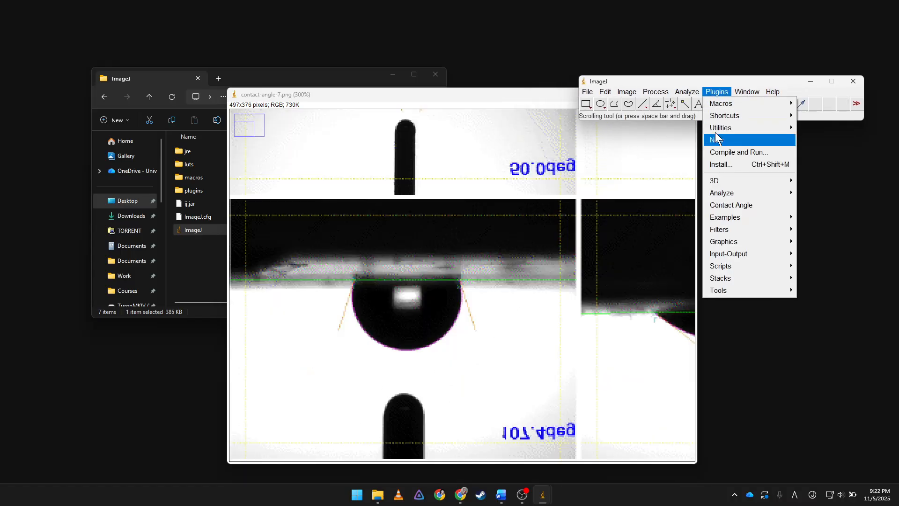
{"action": "left_click", "coordinate": [725, 204]}
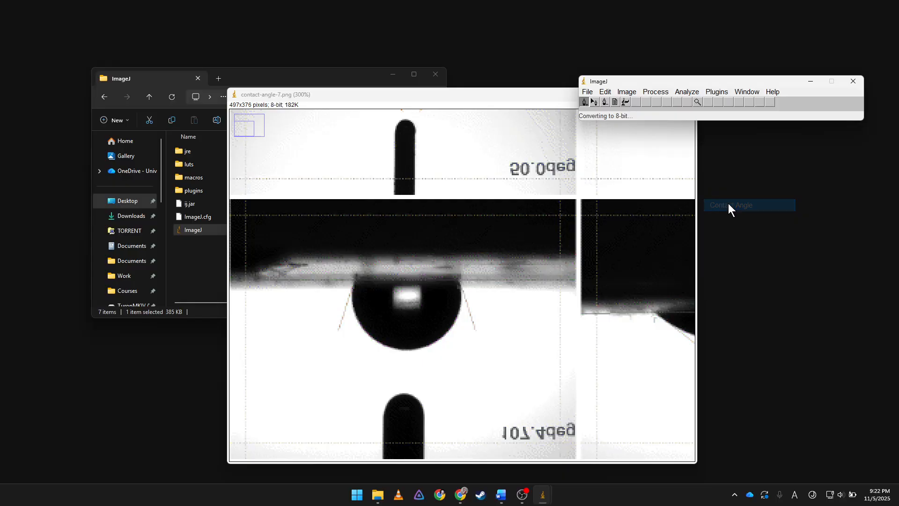
{"action": "left_click", "coordinate": [353, 279]}
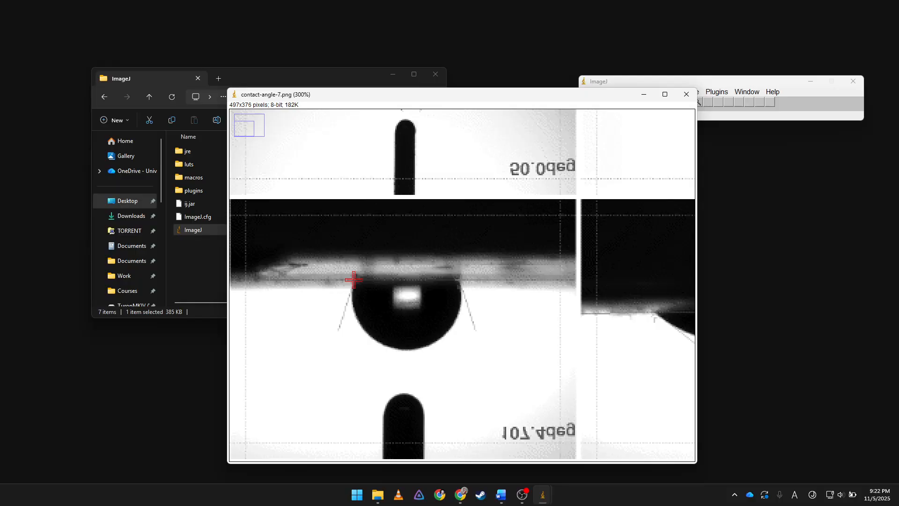
{"action": "left_click", "coordinate": [460, 279]}
- Mark four points along the flipped droplet's lower arc and fit a circle to the points to compute the contact angle
{"action": "left_click", "coordinate": [358, 319]}
{"action": "left_click", "coordinate": [389, 346]}
{"action": "left_click", "coordinate": [435, 342]}
{"action": "left_click", "coordinate": [460, 311]}
{"action": "left_click_drag", "start_coordinate": [660, 77], "coordinate": [684, 59]}
{"action": "left_click", "coordinate": [640, 83]}
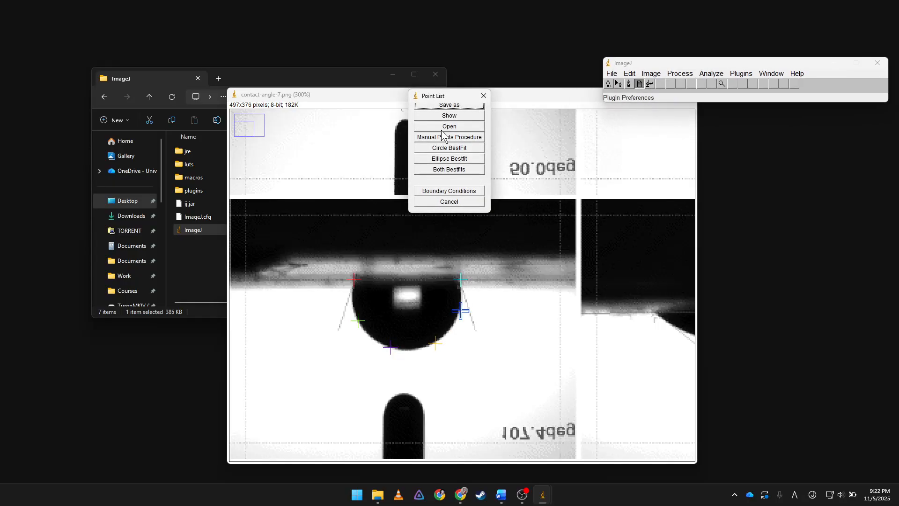
{"action": "left_click", "coordinate": [449, 148]}
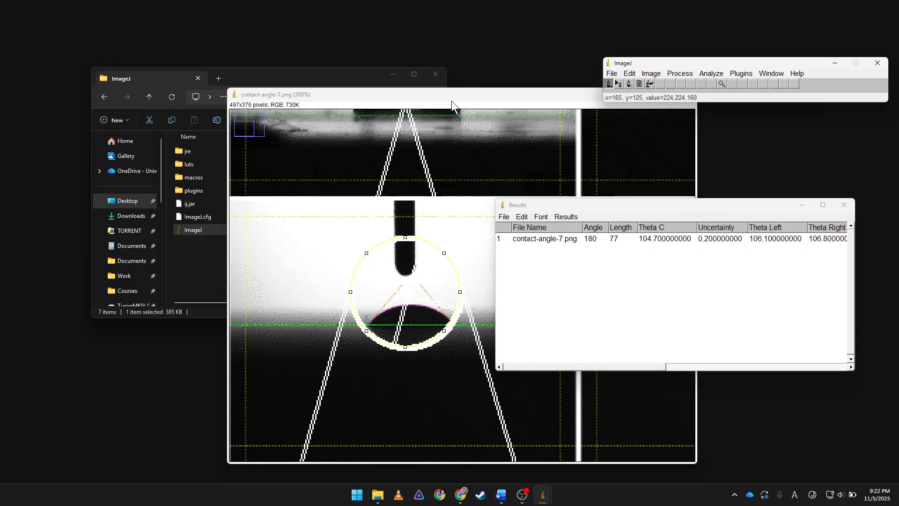
- Arrange the contact-angle-7 image and Results table side by side and examine the Theta C, Theta Left, Theta Right, Theta E and Radius columns
{"action": "left_click_drag", "start_coordinate": [451, 100], "coordinate": [262, 89]}
{"action": "left_click_drag", "start_coordinate": [649, 208], "coordinate": [635, 158]}
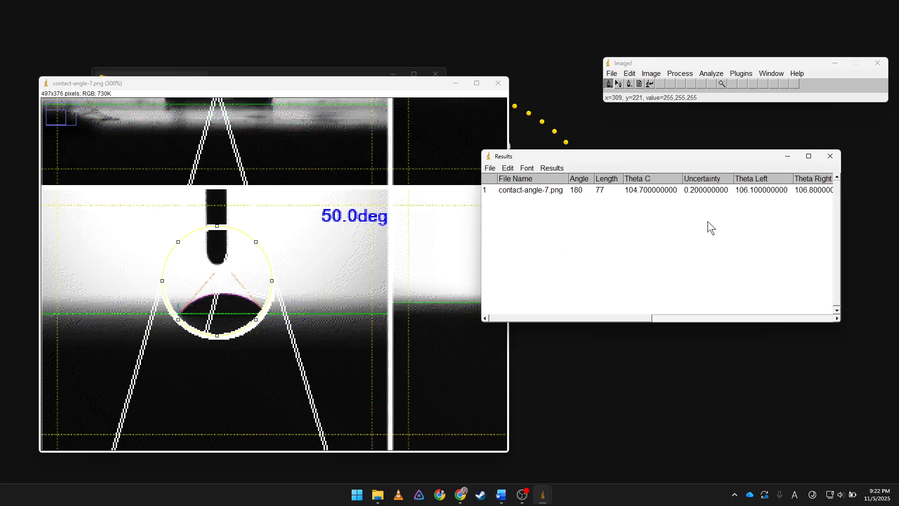
{"action": "left_click_drag", "start_coordinate": [646, 322], "coordinate": [706, 318]}
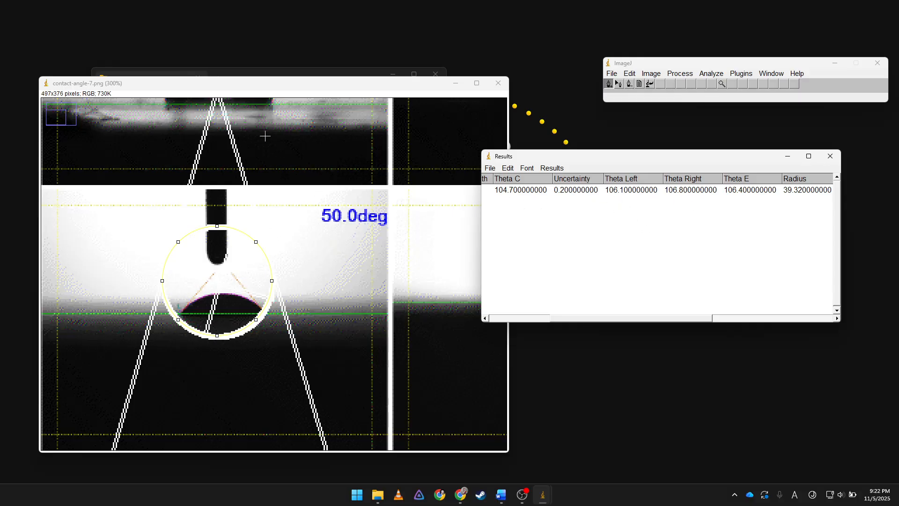
{"action": "left_click_drag", "start_coordinate": [290, 85], "coordinate": [294, 154]}
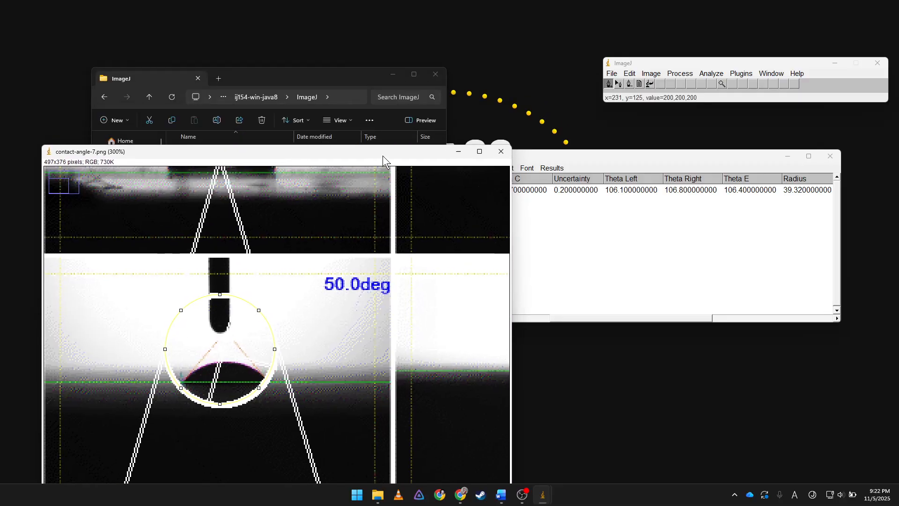
{"action": "left_click_drag", "start_coordinate": [383, 155], "coordinate": [421, 96]}
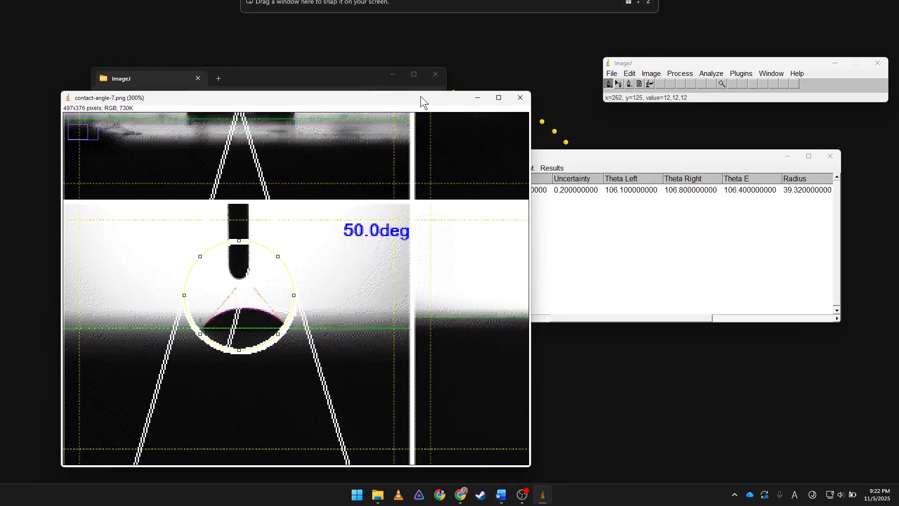
{"action": "left_click_drag", "start_coordinate": [637, 157], "coordinate": [682, 218]}
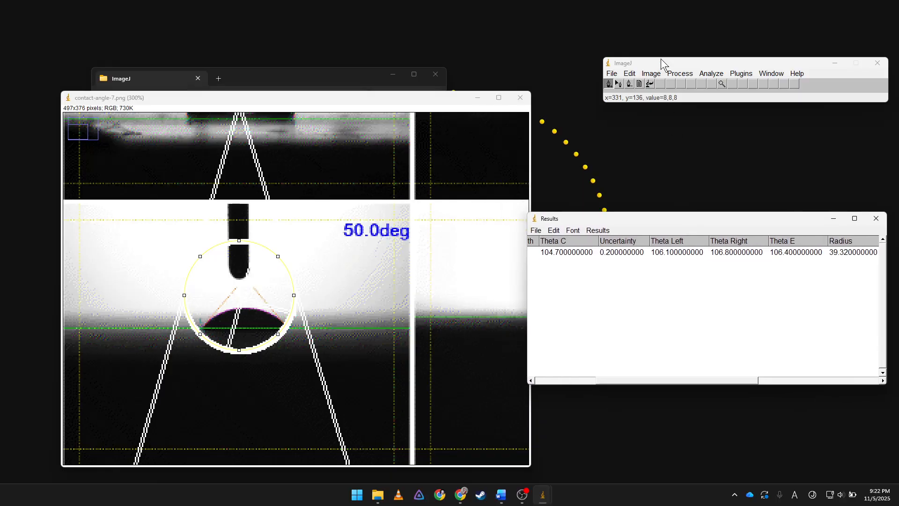
{"action": "left_click_drag", "start_coordinate": [664, 58], "coordinate": [614, 89]}
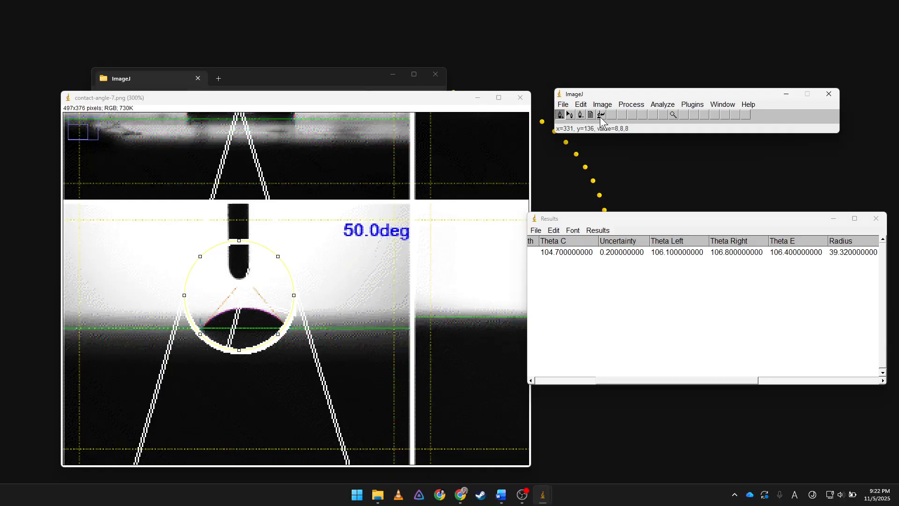
- Exit the Contact Angle plugin and restore the standard ImageJ tools
{"action": "left_click", "coordinate": [603, 103]}
{"action": "left_click", "coordinate": [667, 94]}
{"action": "left_click", "coordinate": [599, 115]}
{"action": "left_click", "coordinate": [469, 198]}
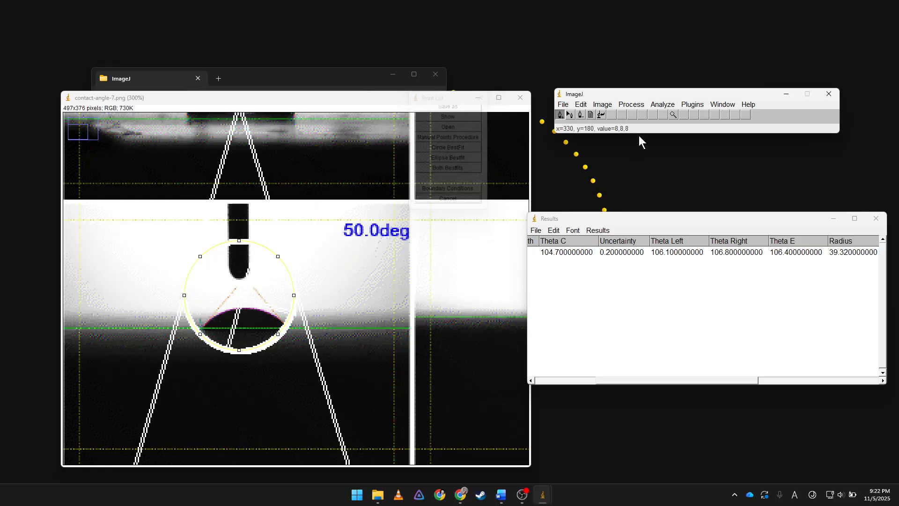
{"action": "left_click", "coordinate": [600, 115]}
{"action": "left_click", "coordinate": [455, 124]}
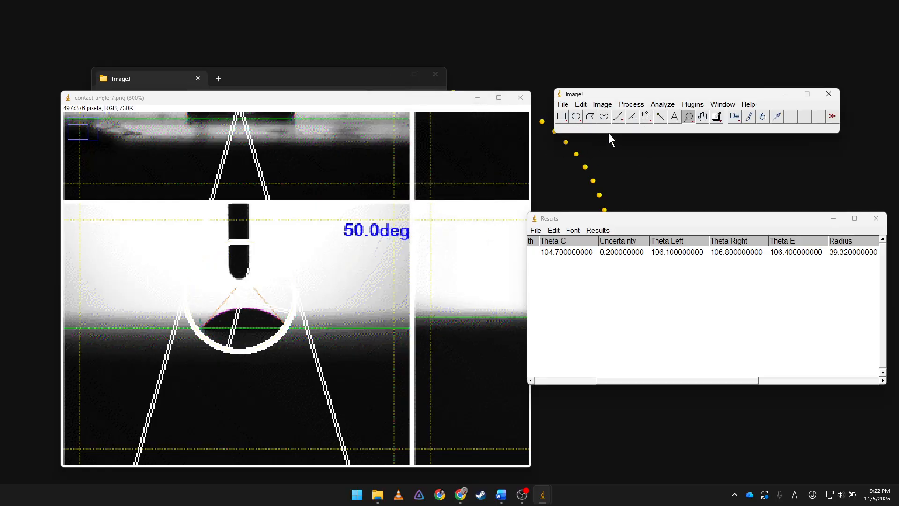
- Open the next image in the folder, contact-angle.jpg, without saving the changes to contact-angle-7.png
{"action": "left_click", "coordinate": [561, 103]}
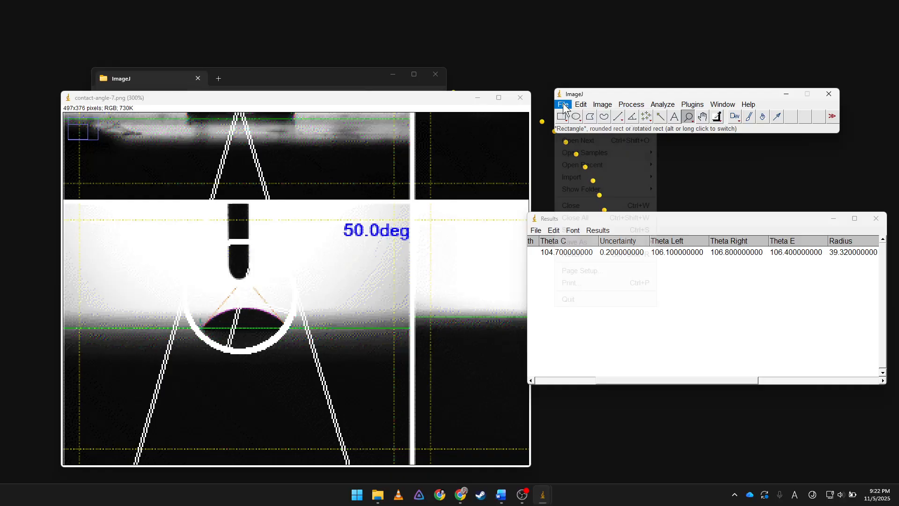
{"action": "left_click", "coordinate": [597, 142]}
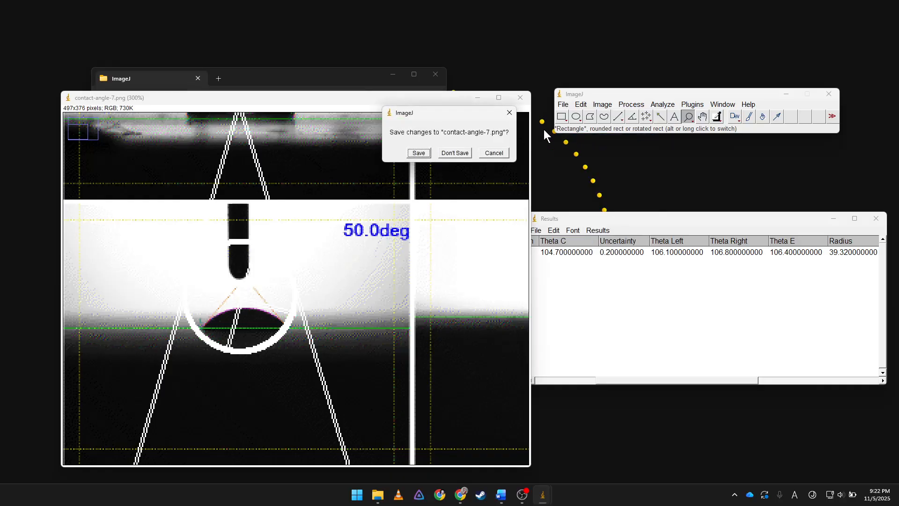
{"action": "left_click", "coordinate": [461, 153]}
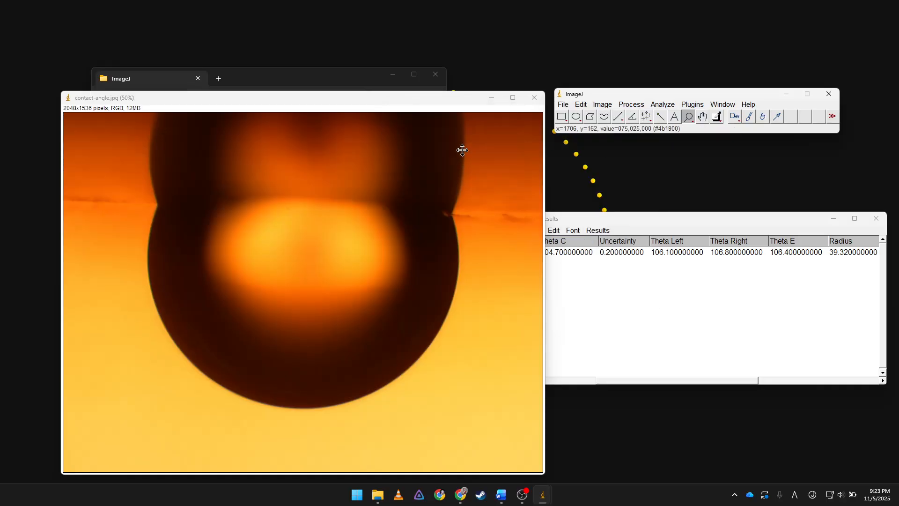
- Measure the contact-angle.jpg droplet's left contact angle with the Angle tool along its baseline and left tangent, and show the Angle column in Results
{"action": "left_click", "coordinate": [632, 116]}
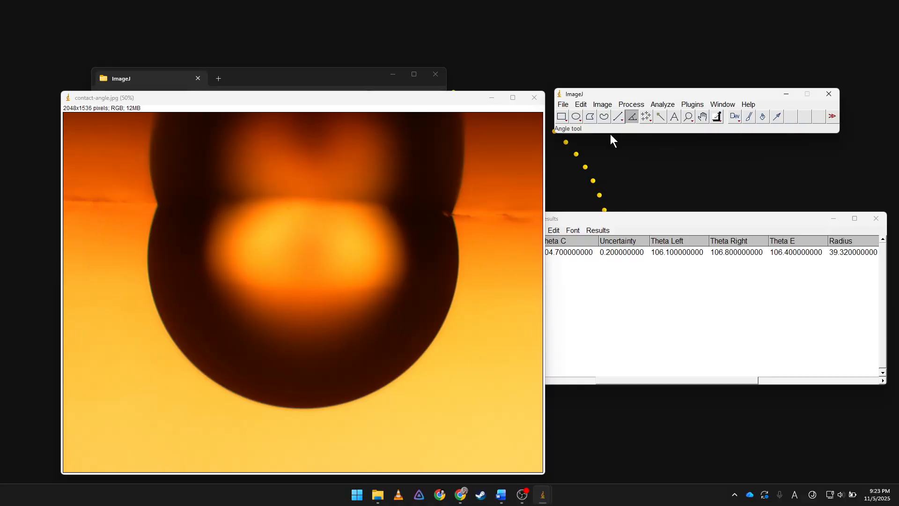
{"action": "left_click", "coordinate": [449, 212]}
{"action": "left_click", "coordinate": [158, 206]}
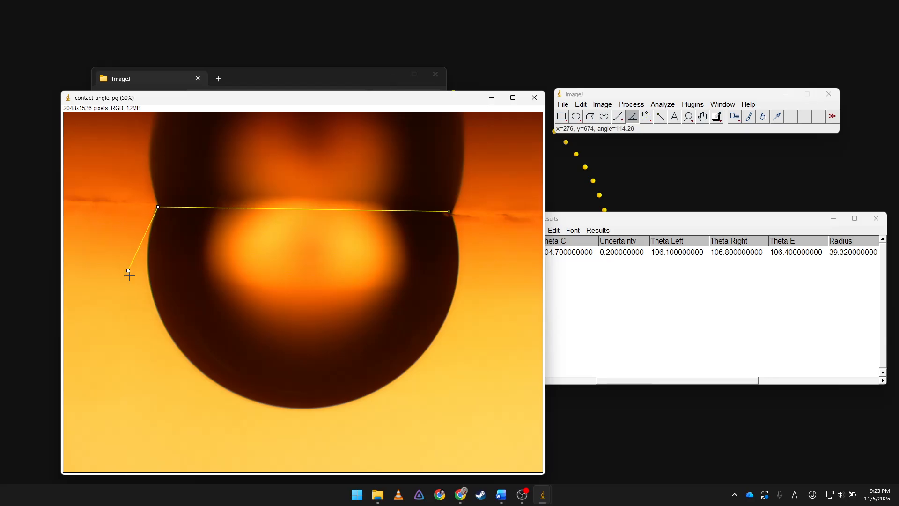
{"action": "left_click", "coordinate": [121, 365]}
{"action": "left_click", "coordinate": [663, 104]}
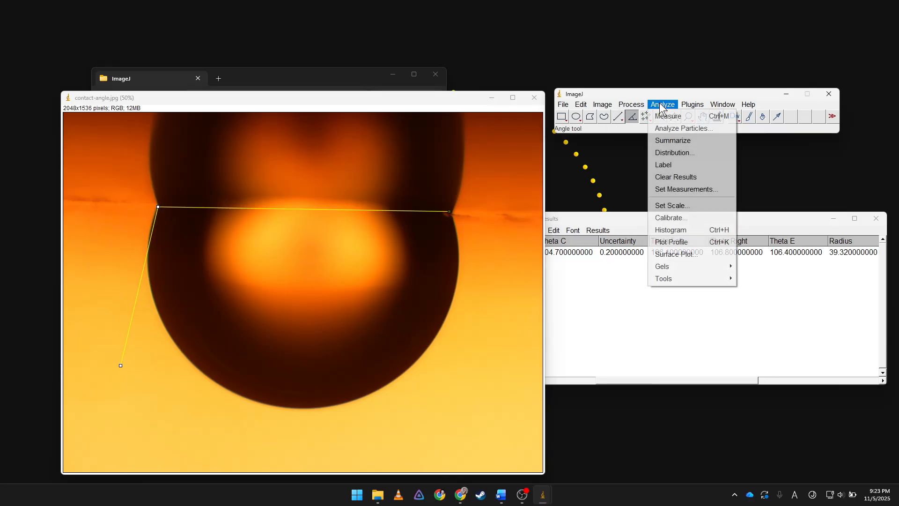
{"action": "left_click", "coordinate": [667, 117]}
{"action": "left_click_drag", "start_coordinate": [639, 227], "coordinate": [659, 141]}
{"action": "left_click_drag", "start_coordinate": [748, 295], "coordinate": [585, 278]}
{"action": "left_click_drag", "start_coordinate": [822, 132], "coordinate": [708, 148]}
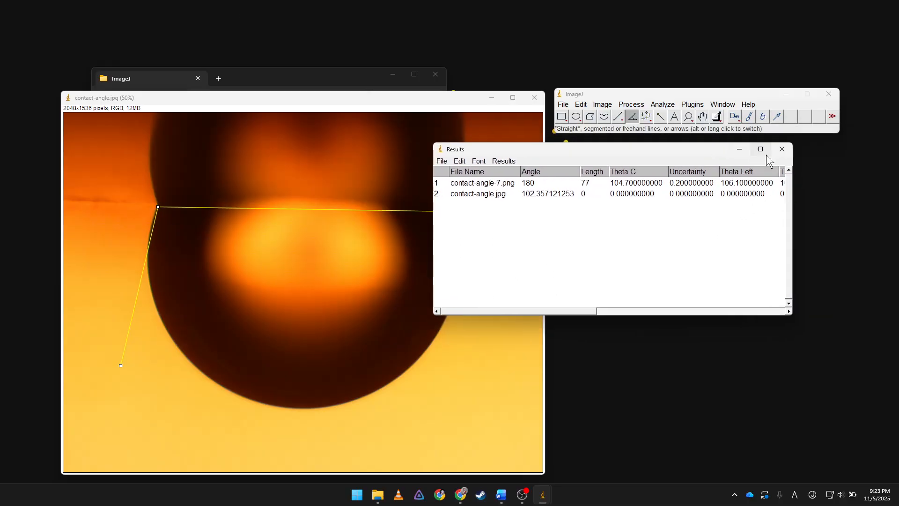